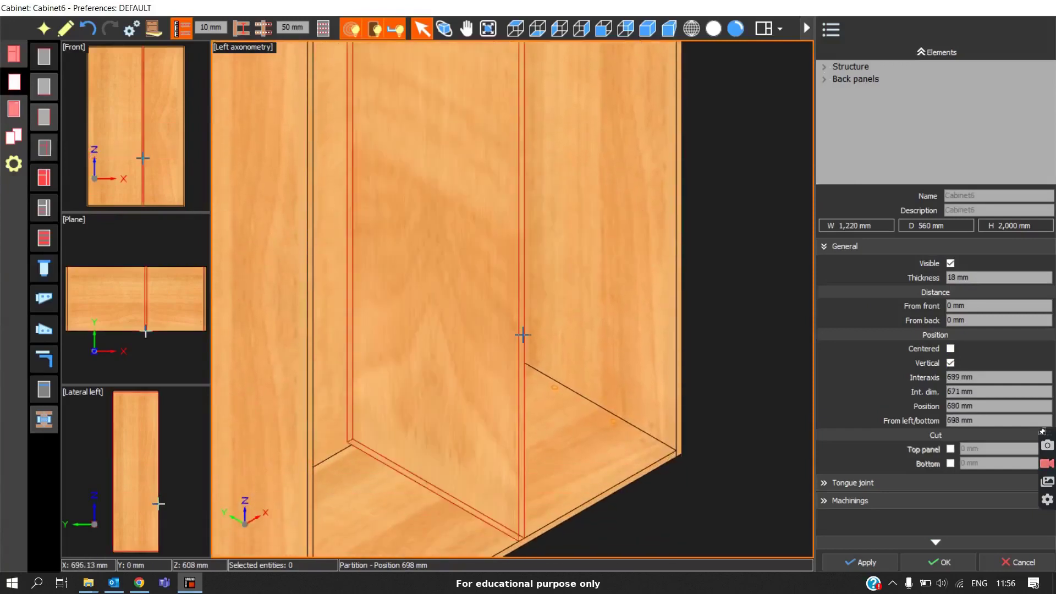
Step: Insert an 18 mm thick horizontal partition across the lower part of the cabinet, 418 mm from the bottom
scroll(507, 373, up, 1)
scroll(506, 372, up, 3)
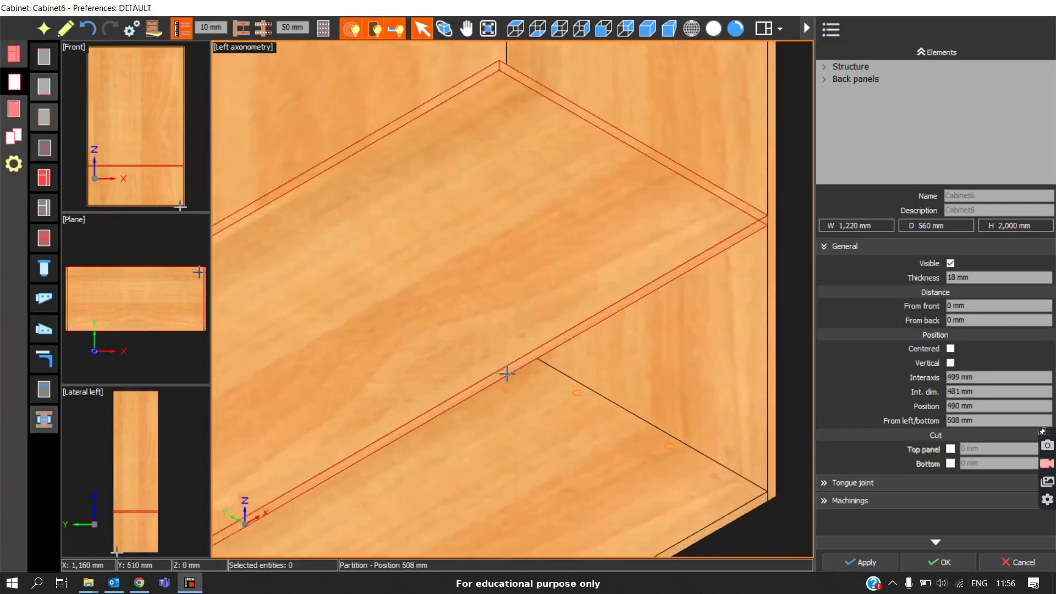
scroll(494, 362, down, 4)
scroll(496, 363, down, 1)
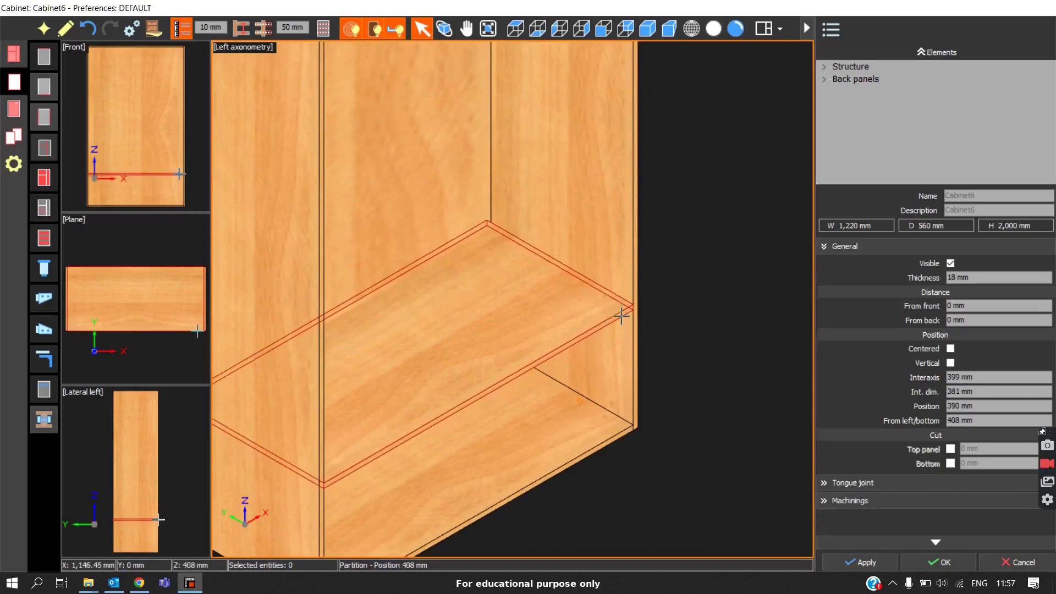
click(621, 312)
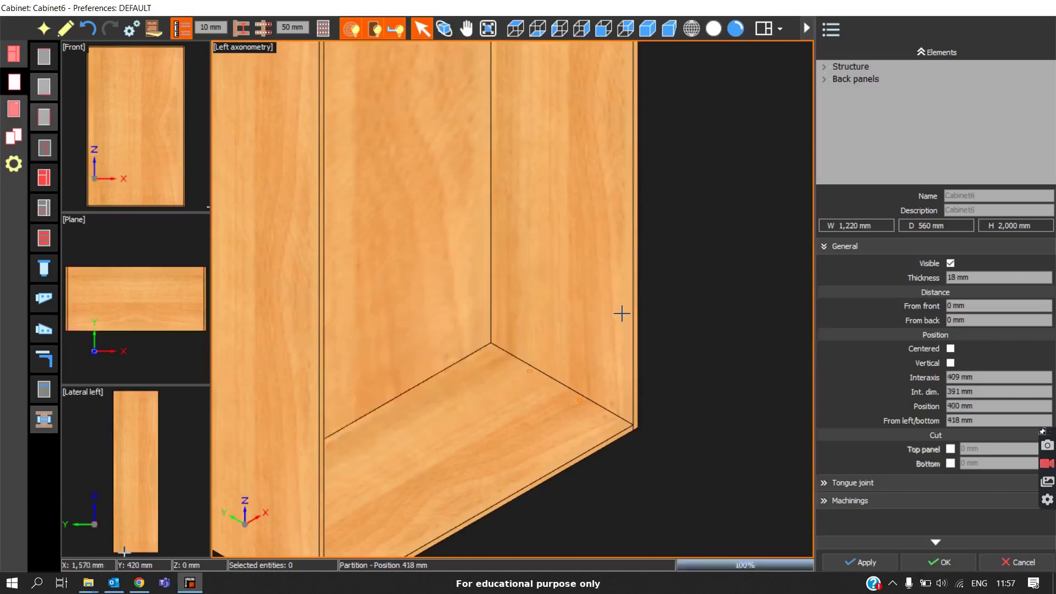
Step: Turn off the visibility of the horizontal partition and apply the change
scroll(602, 324, up, 2)
scroll(602, 324, up, 2)
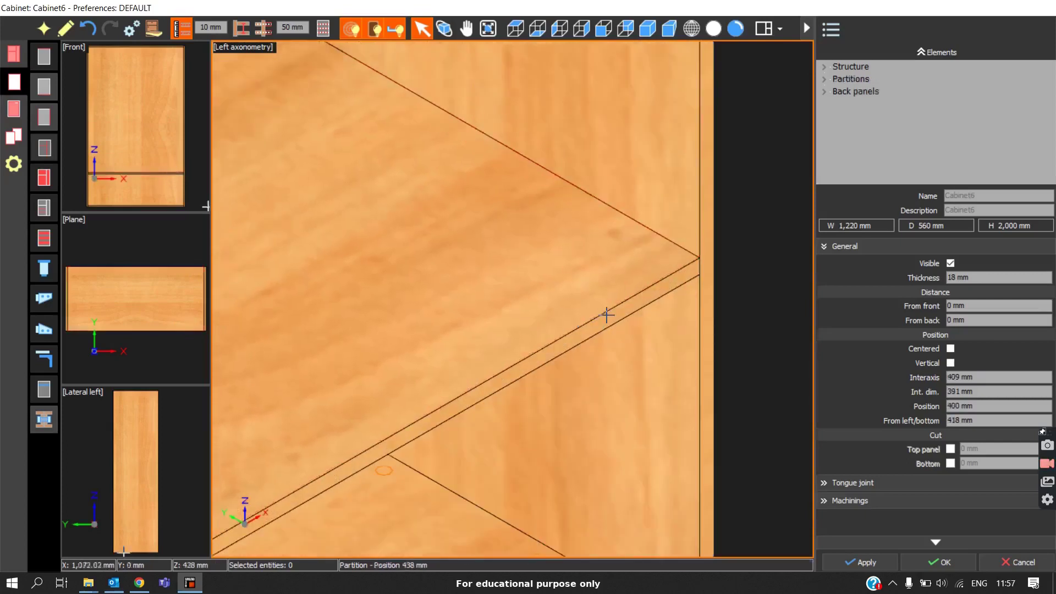
key(Escape)
click(585, 330)
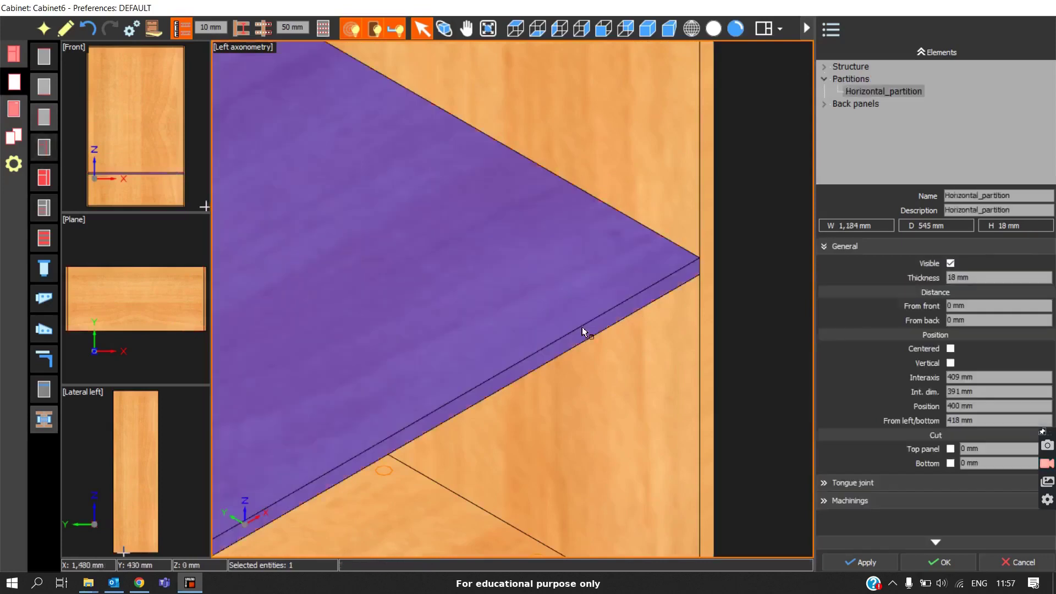
scroll(608, 347, down, 2)
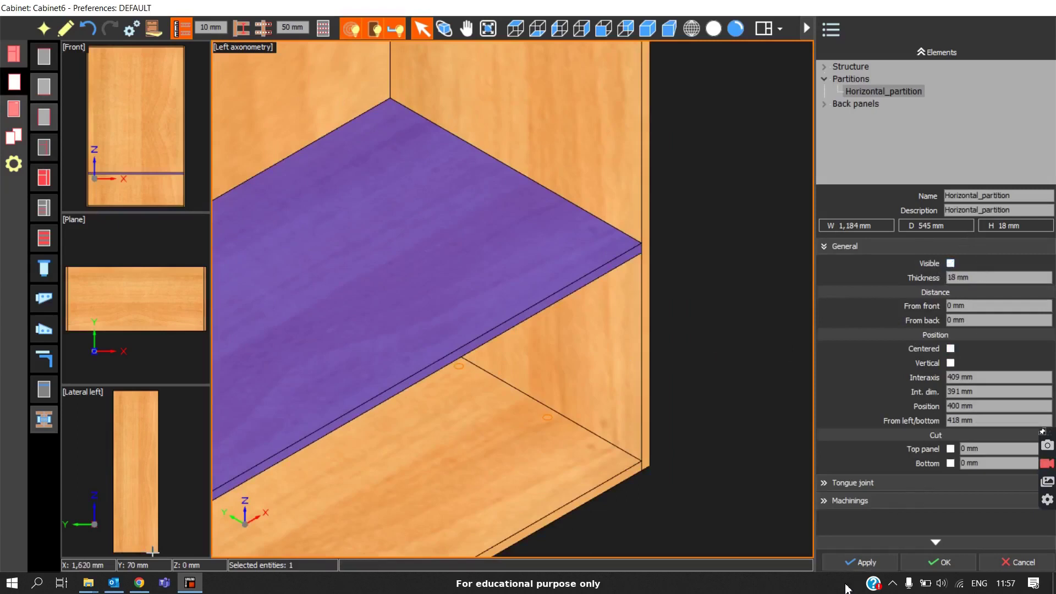
click(859, 562)
Step: Make the hidden horizontal partition visible again and apply the change
scroll(434, 267, down, 5)
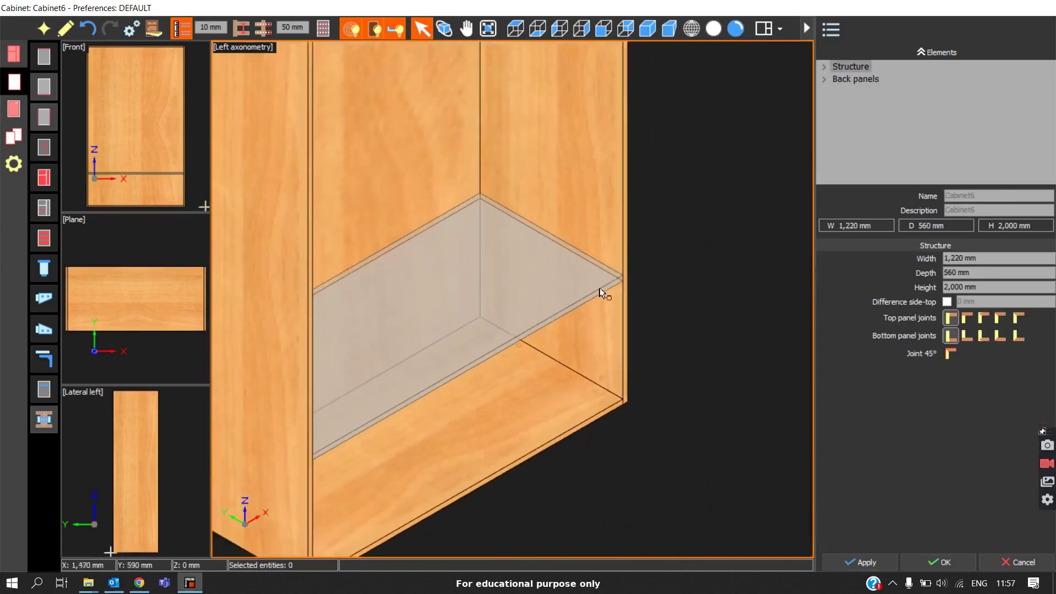
scroll(528, 297, down, 3)
click(489, 313)
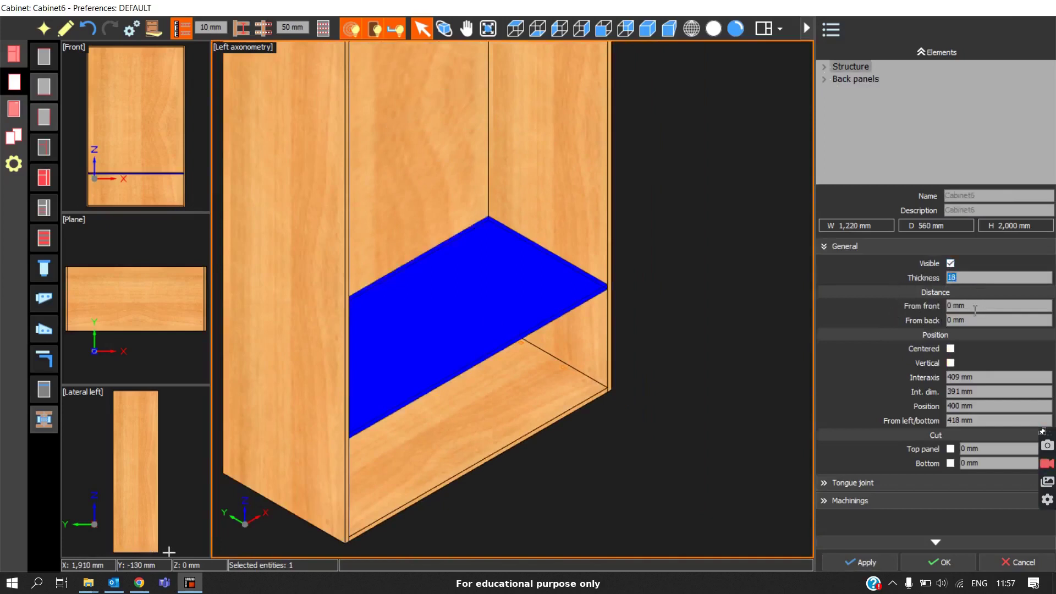
click(861, 561)
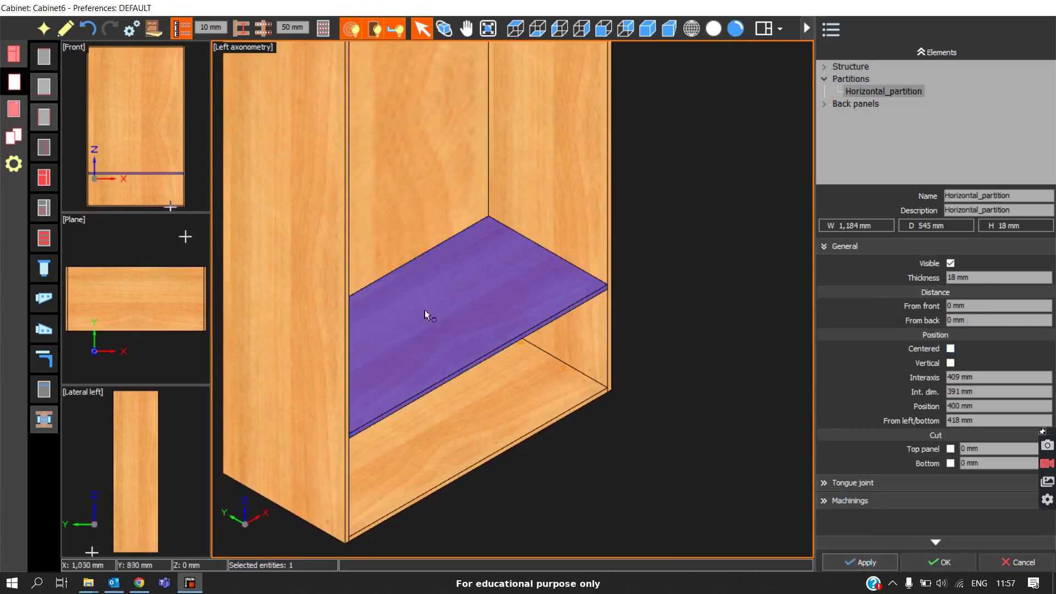
Step: Set the horizontal partition's distance from the front to 50 mm, and delete the partition
scroll(566, 289, up, 5)
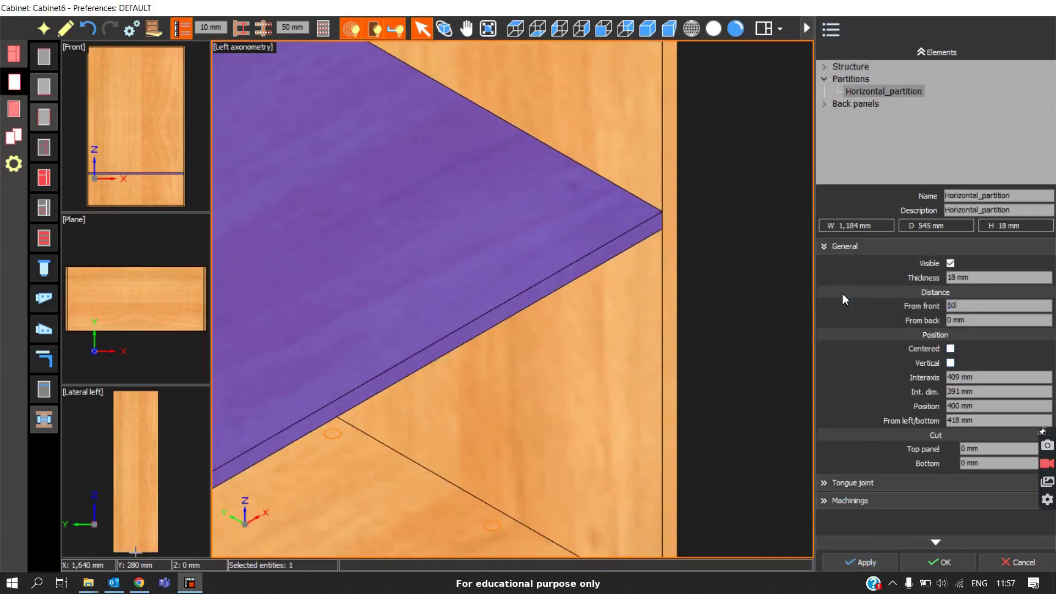
key(Return)
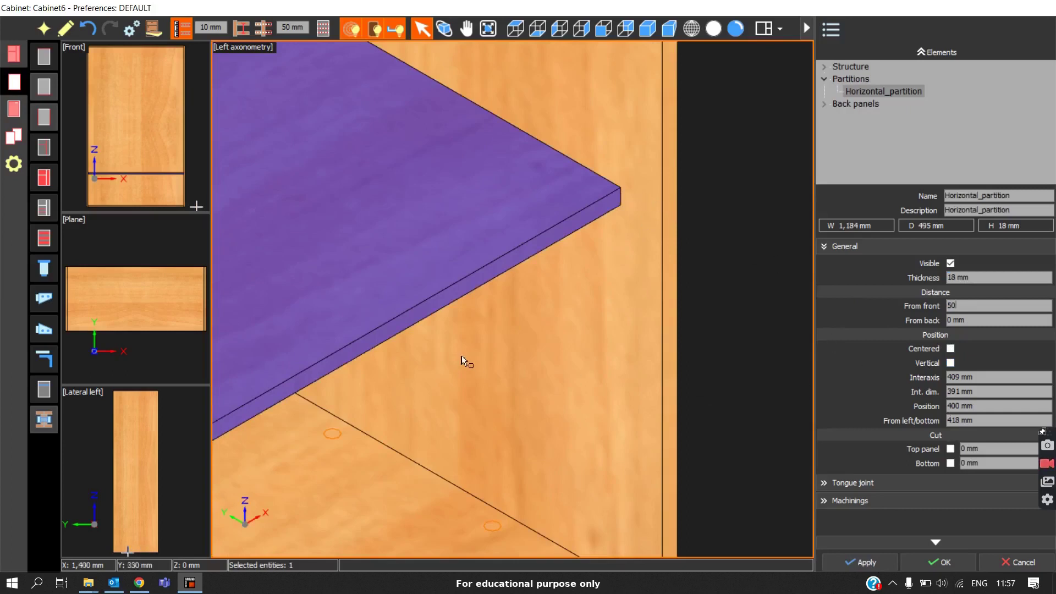
scroll(460, 356, down, 3)
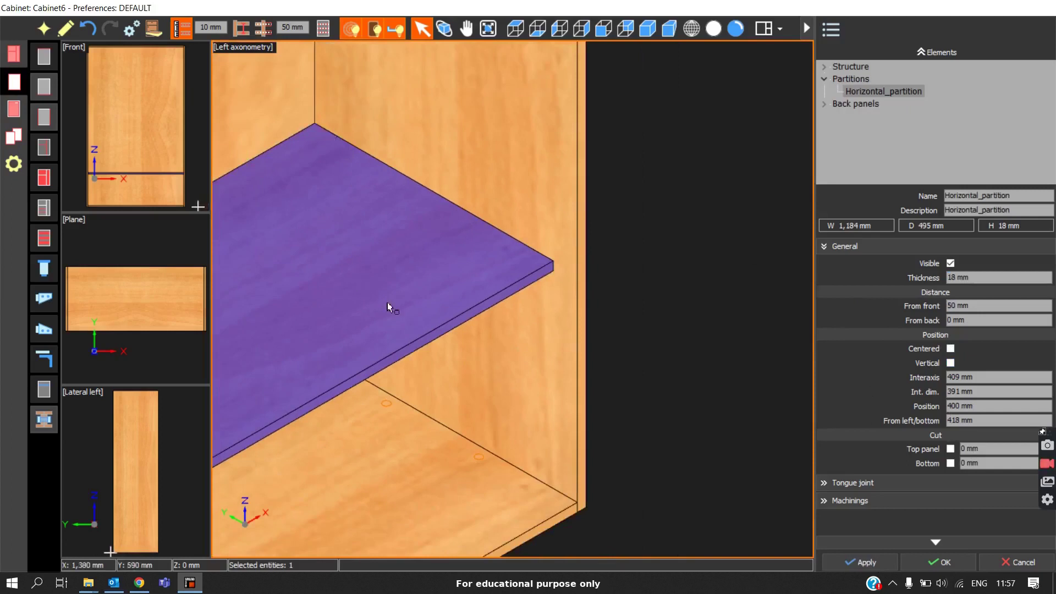
key(Delete)
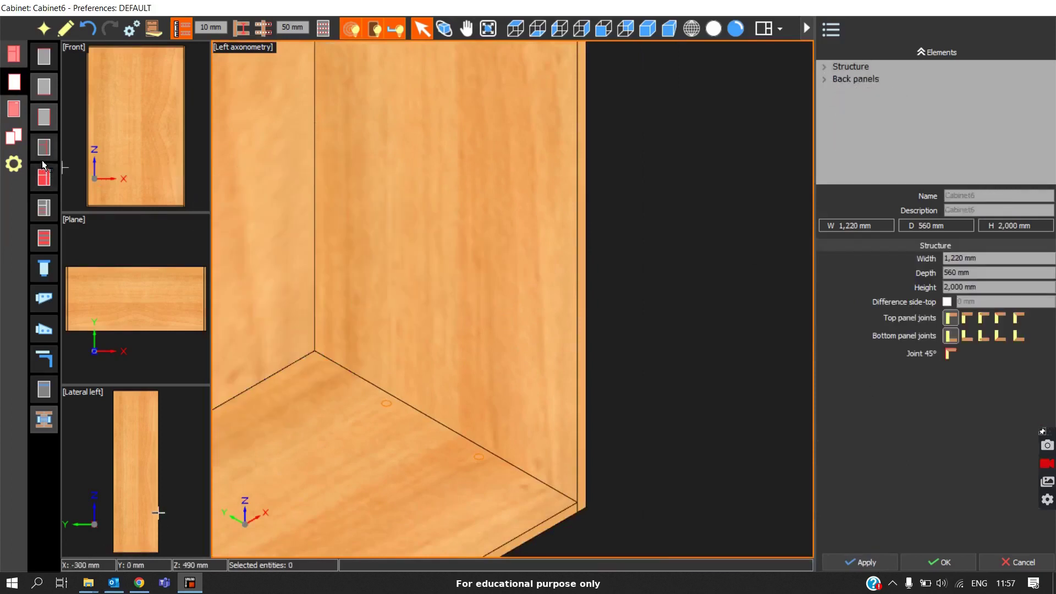
Step: Insert a horizontal partition centered in the cabinet's height, set back 50 mm from the front
click(44, 170)
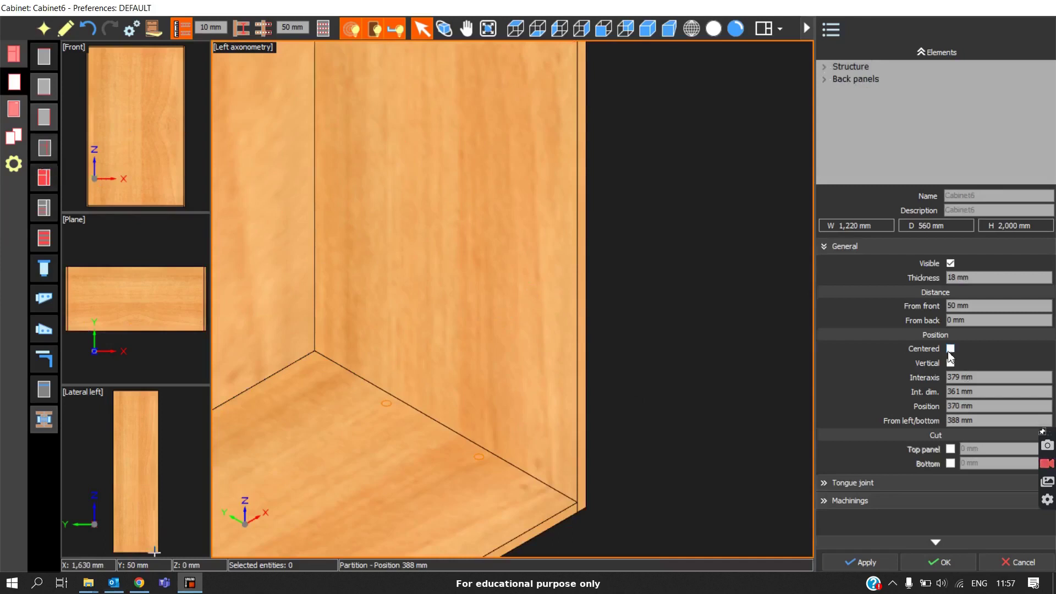
click(950, 348)
scroll(681, 358, down, 5)
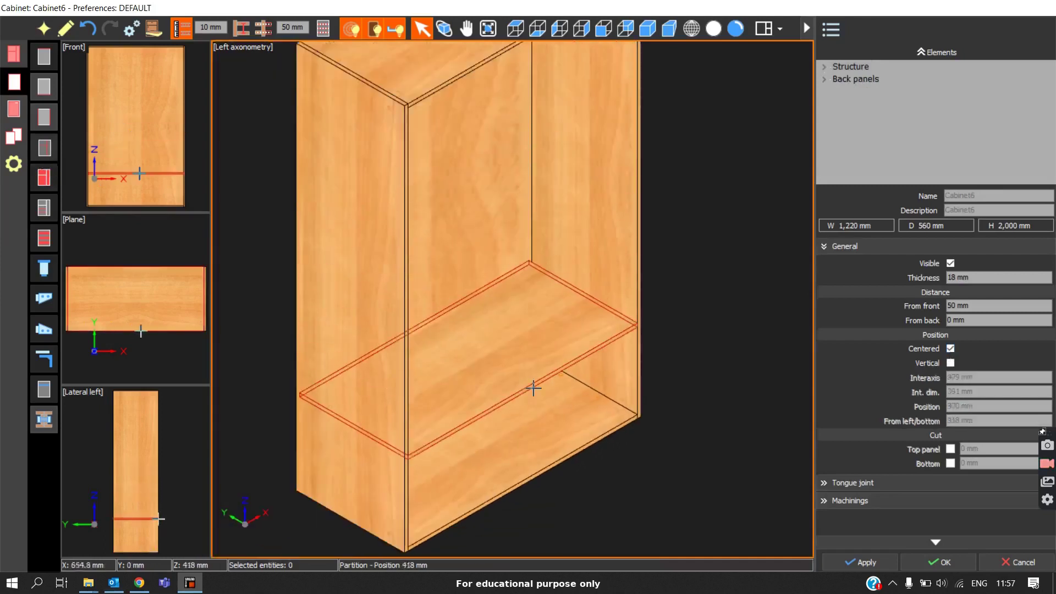
click(538, 423)
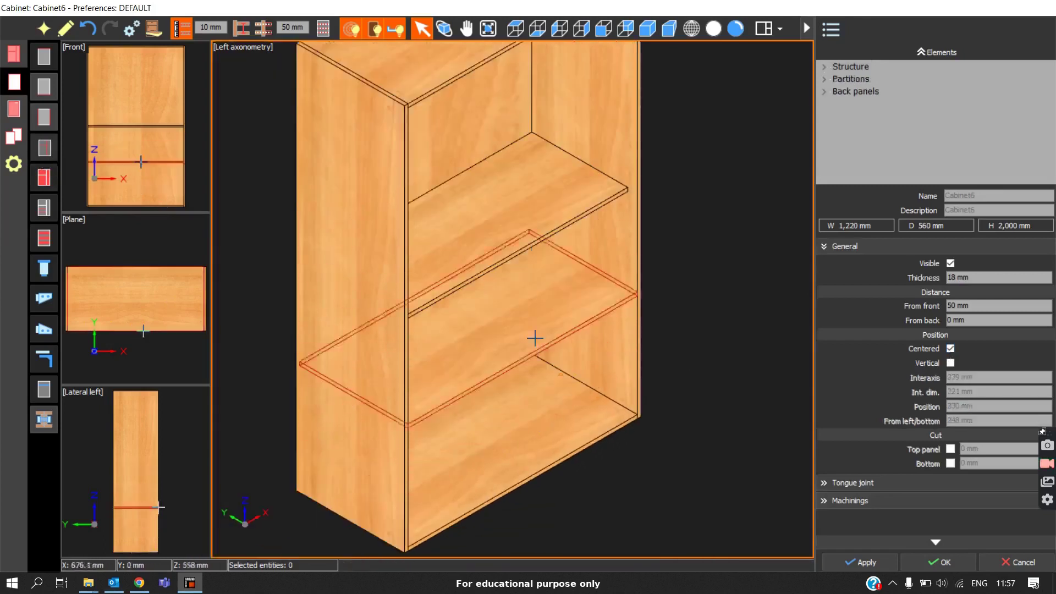
Step: Insert one more centered horizontal partition in each of the lower and upper compartments, set back 50 mm from the front
scroll(519, 283, up, 4)
scroll(542, 160, down, 2)
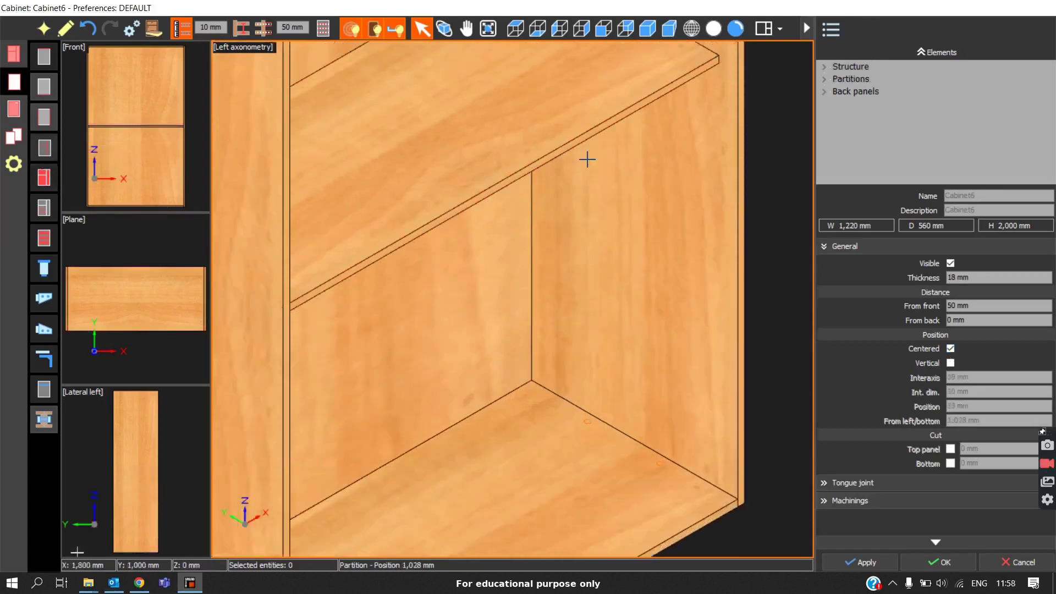
scroll(583, 192, down, 2)
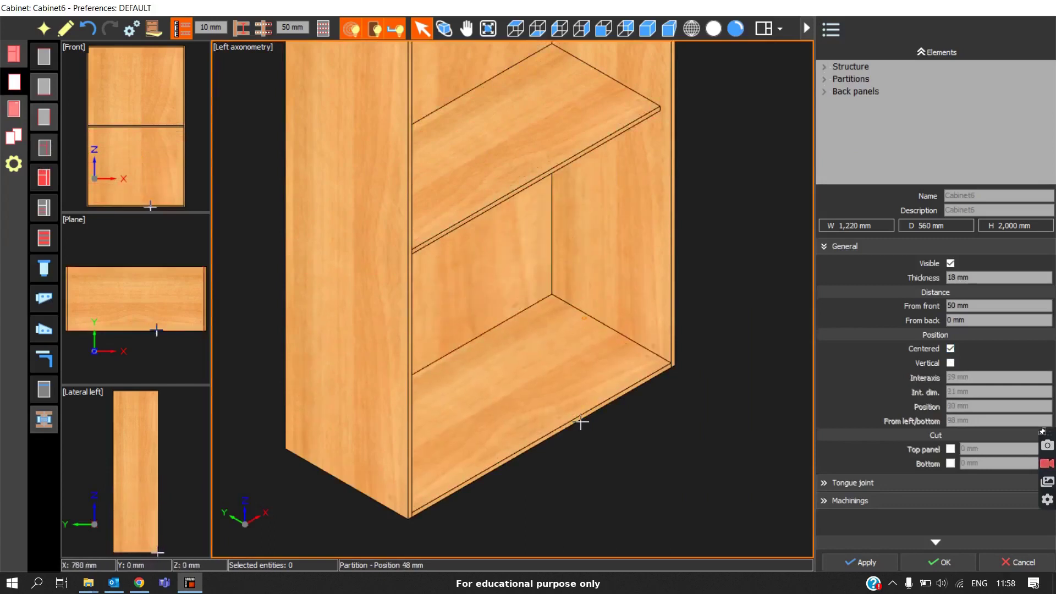
click(567, 391)
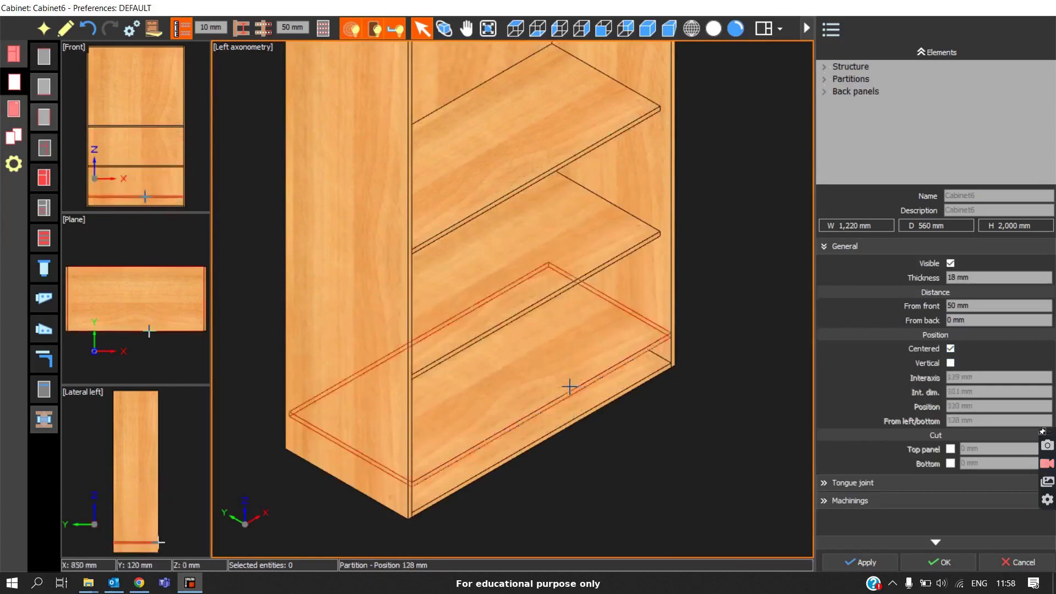
scroll(549, 303, down, 3)
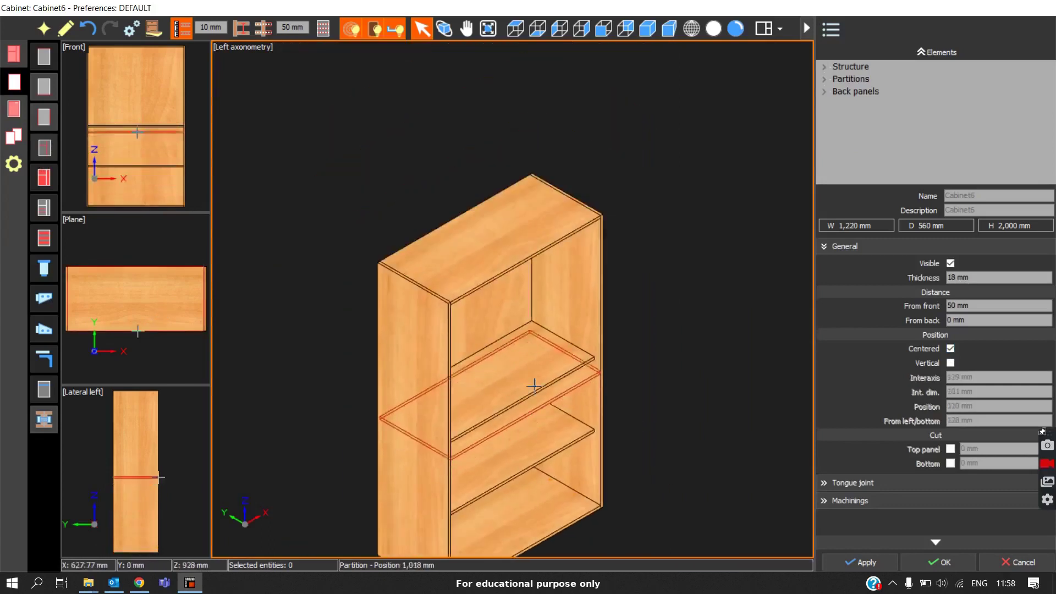
click(525, 281)
scroll(536, 308, up, 4)
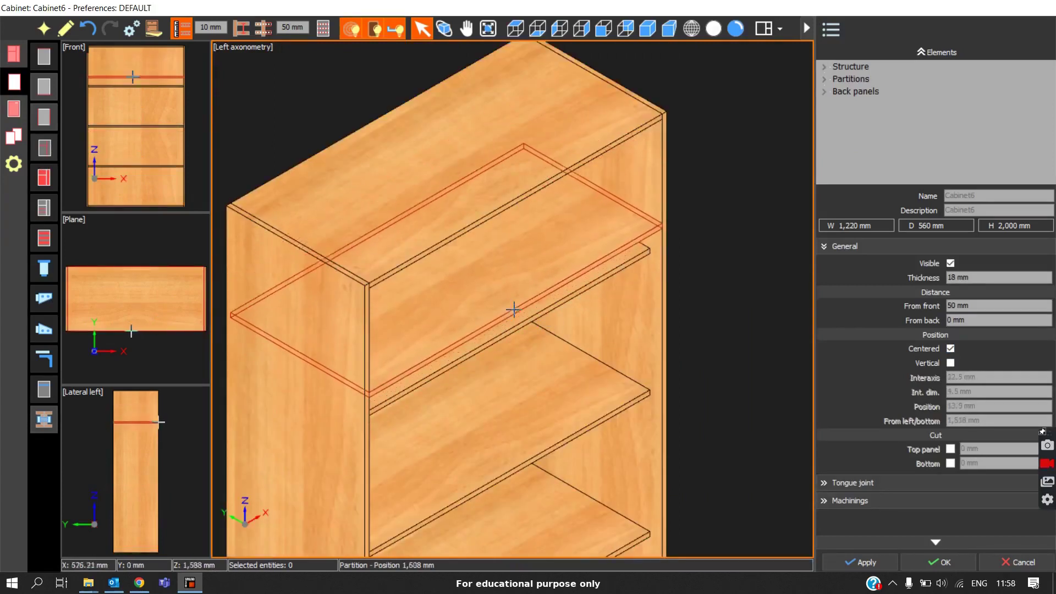
key(Escape)
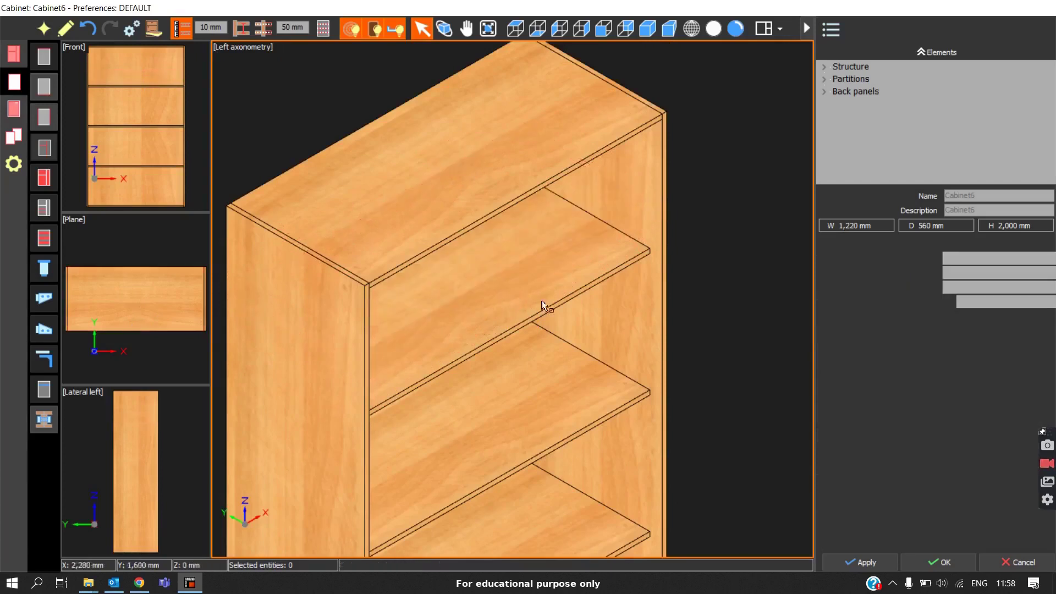
Step: Delete all three centered horizontal partitions from the cabinet
click(538, 300)
key(Delete)
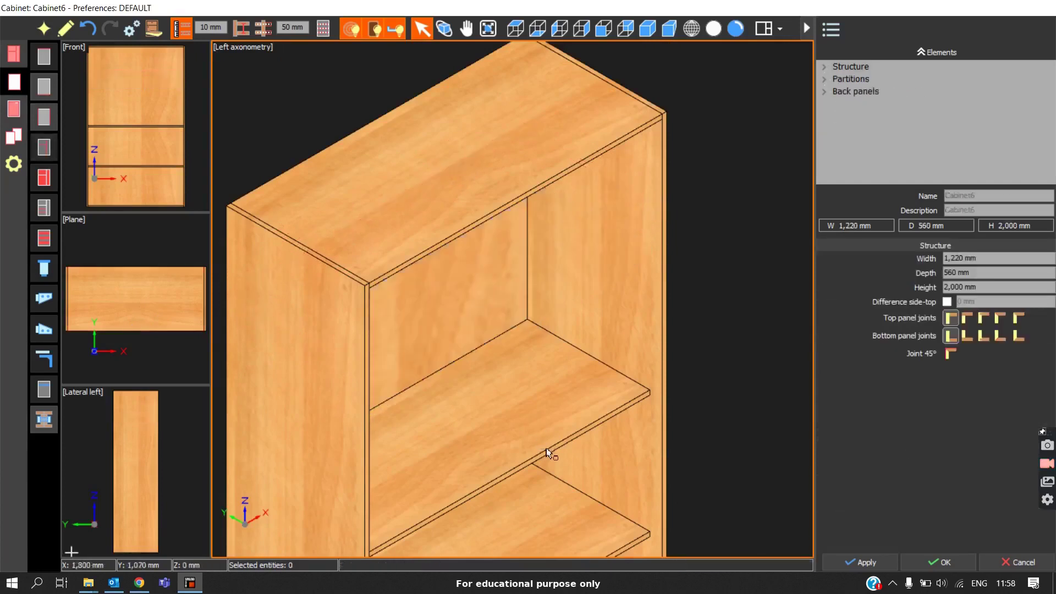
click(544, 452)
key(Delete)
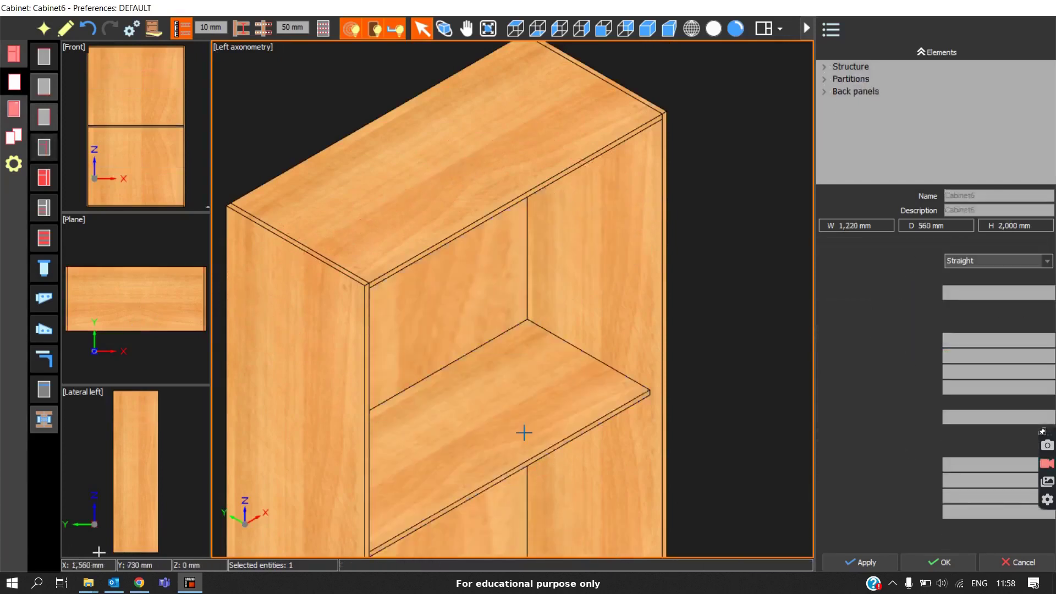
click(523, 434)
key(Delete)
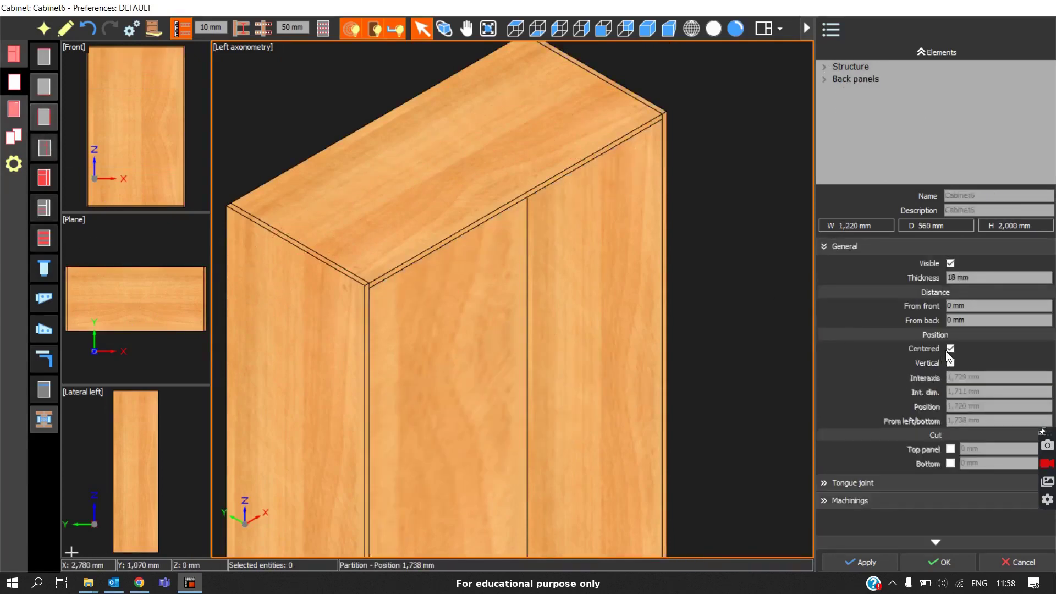
Step: Insert a non-centered horizontal partition near the cabinet's bottom with 0 mm front distance and set its internal dimension to 300 mm
click(951, 348)
scroll(589, 302, down, 5)
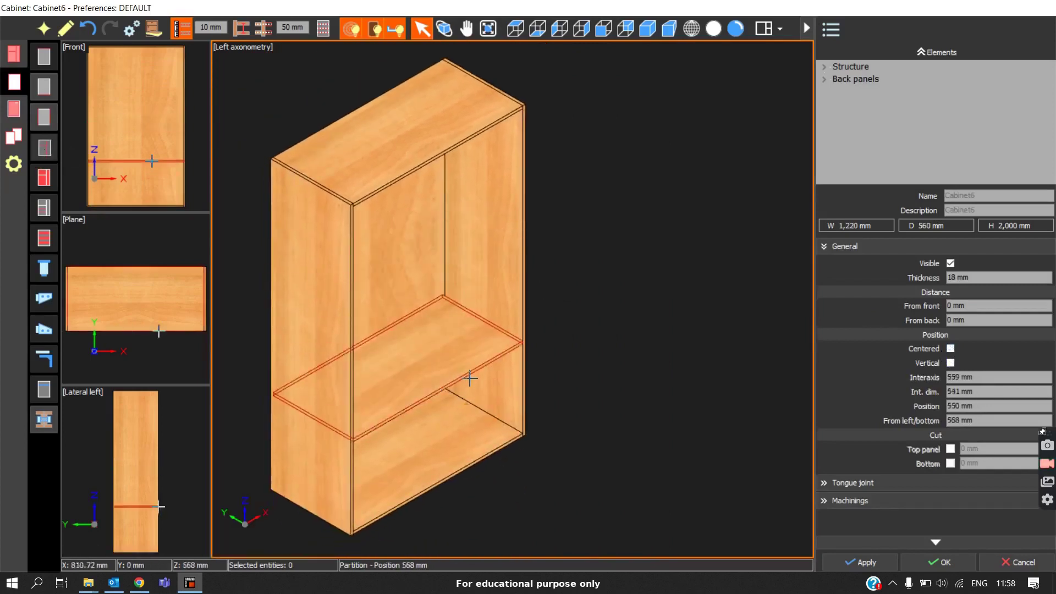
click(475, 410)
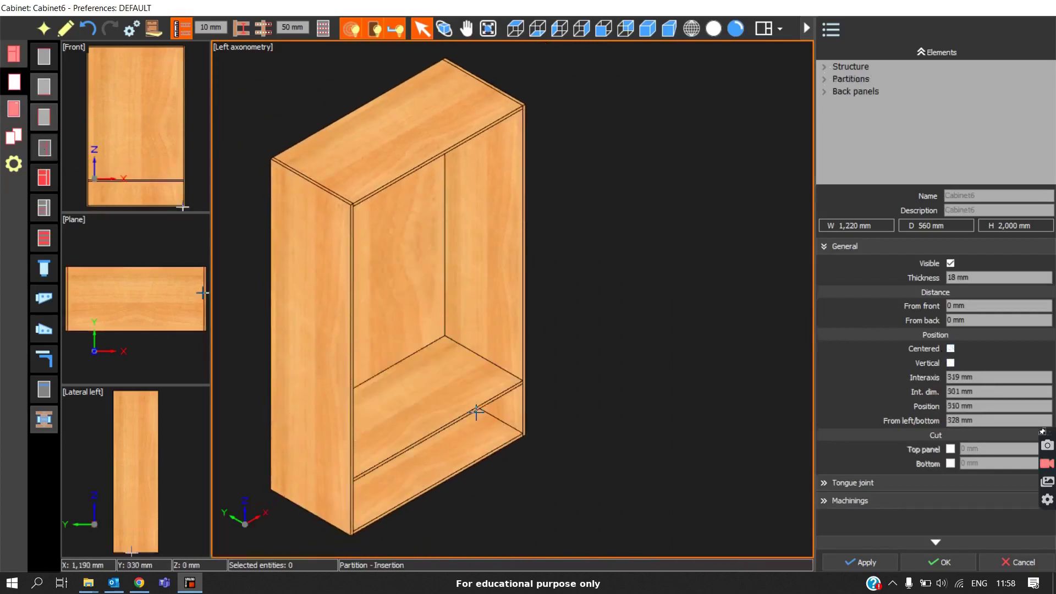
click(465, 409)
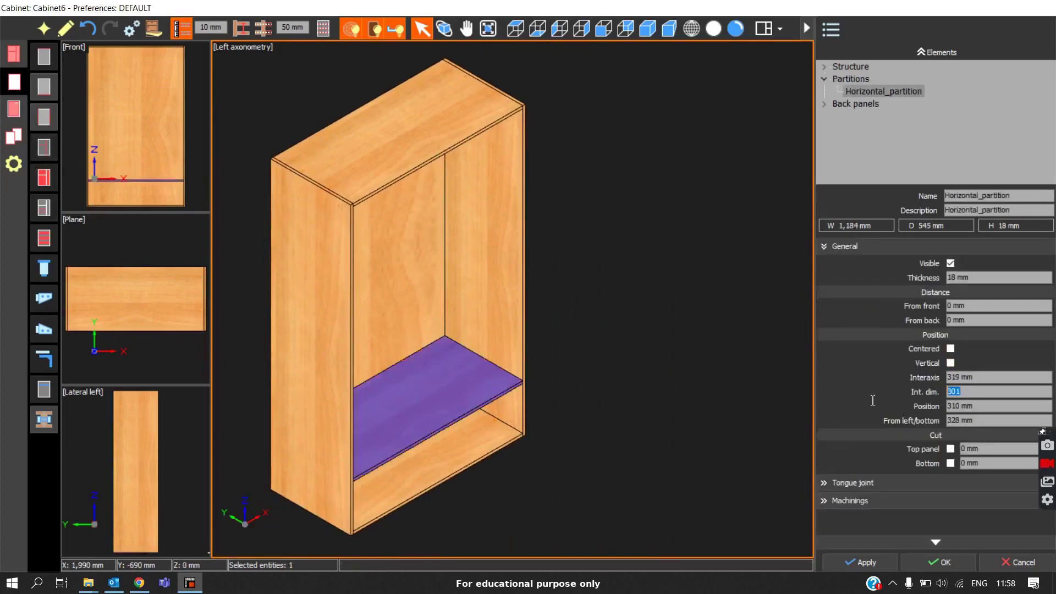
text(300)
Step: Examine in front view what the partition's position and from-bottom distance refer to relative to the bottom panel
click(603, 29)
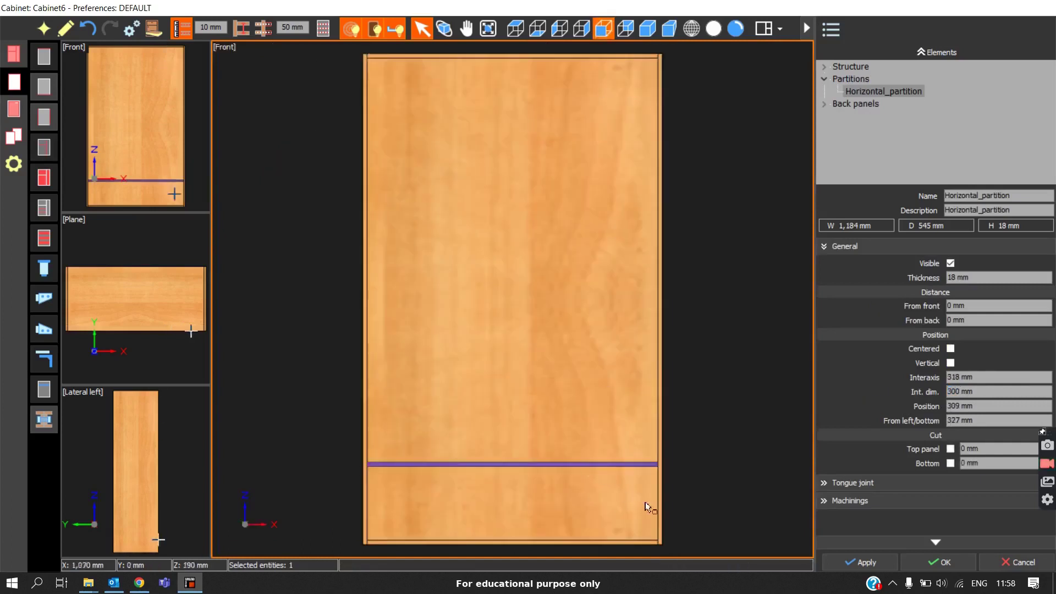
scroll(636, 318, up, 8)
middle_drag(613, 365, 646, 220)
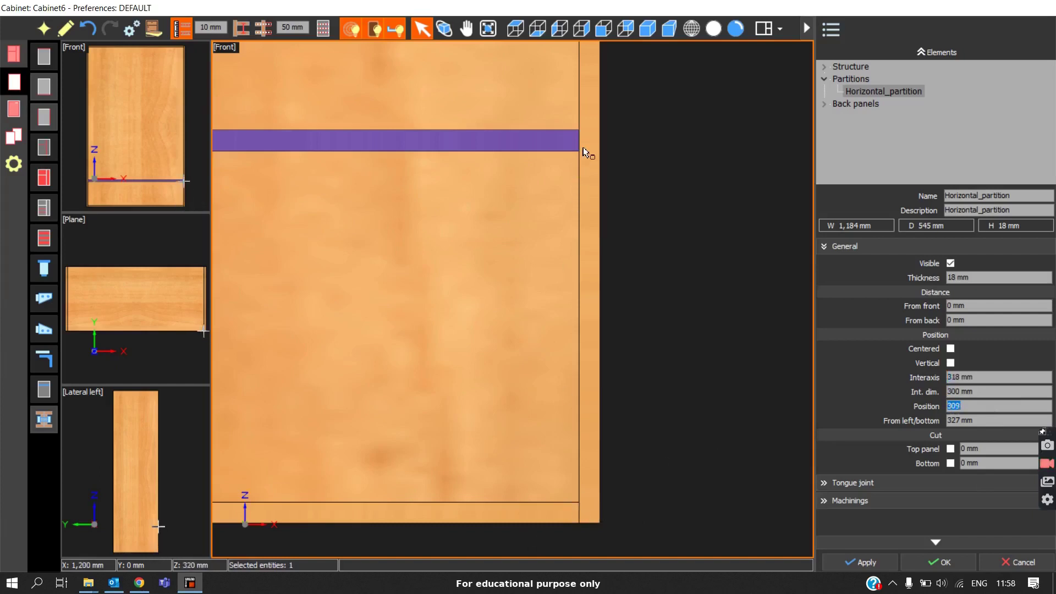
click(978, 422)
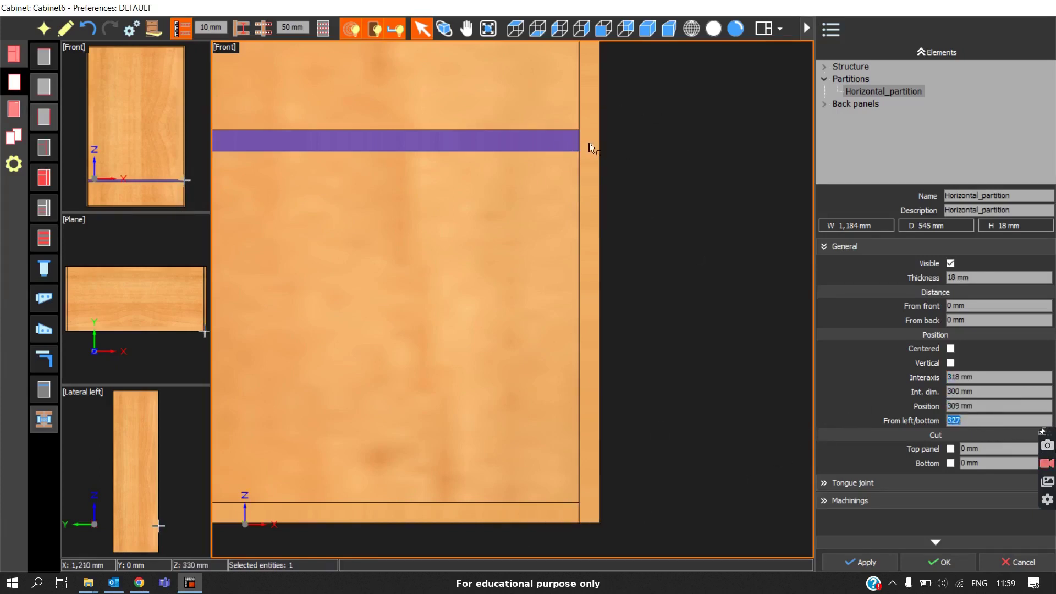
click(738, 228)
scroll(620, 239, down, 3)
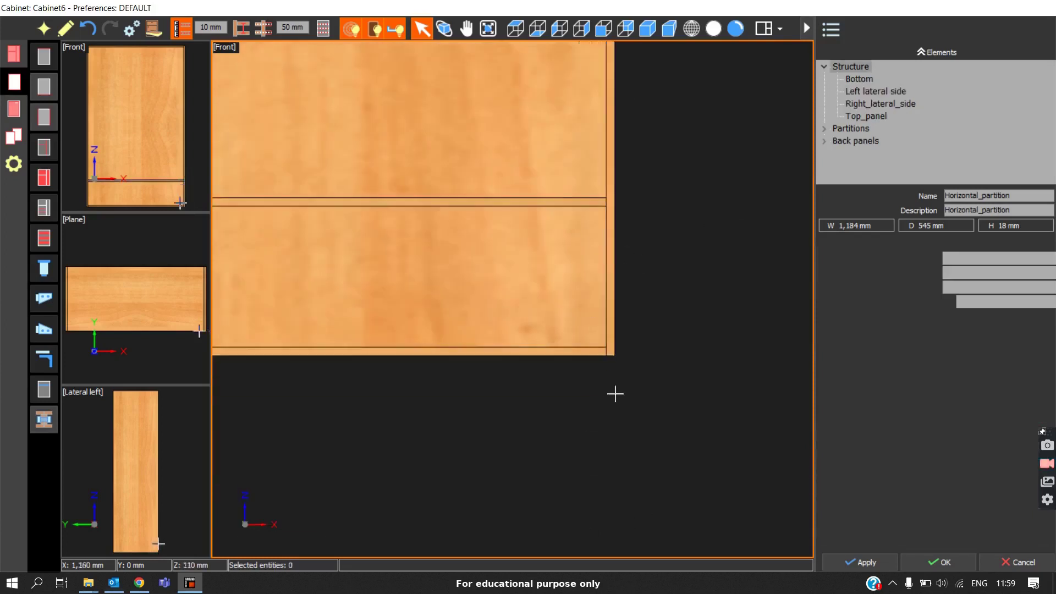
Step: Accept the cabinet edits and review the general and text settings for dimensions
click(938, 562)
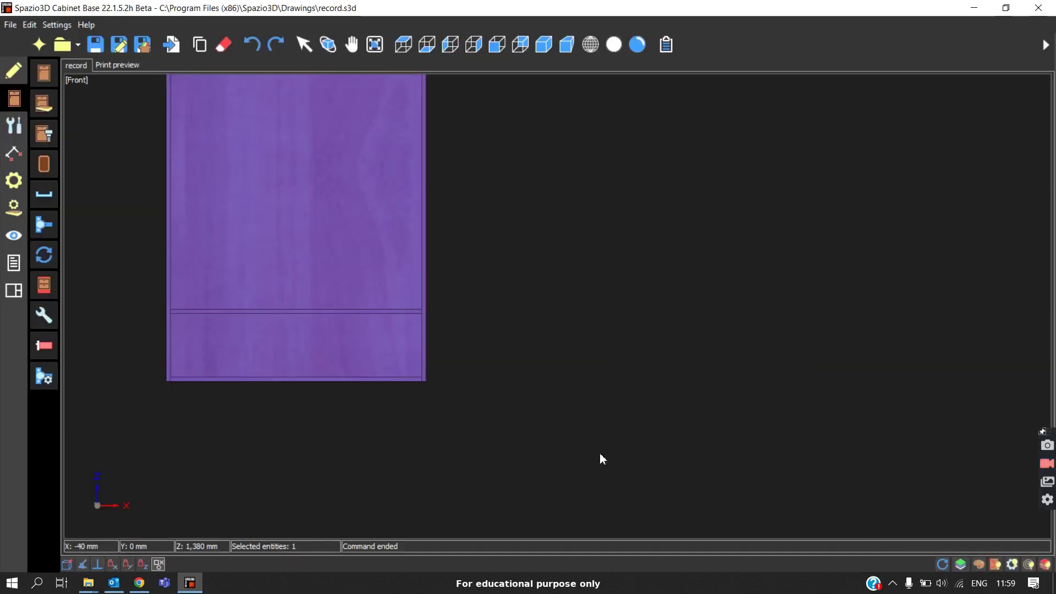
click(13, 154)
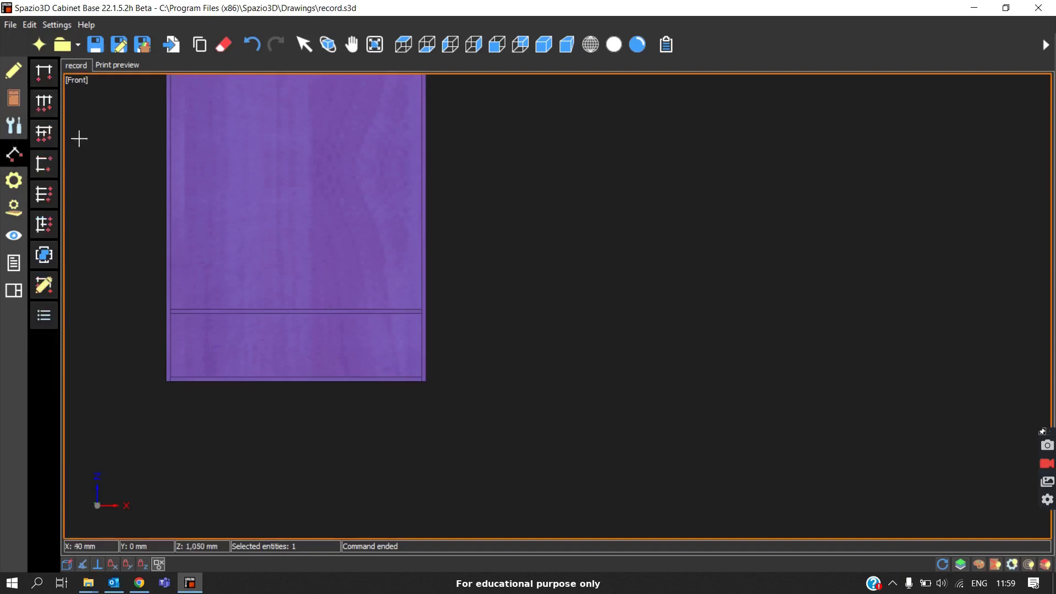
click(44, 315)
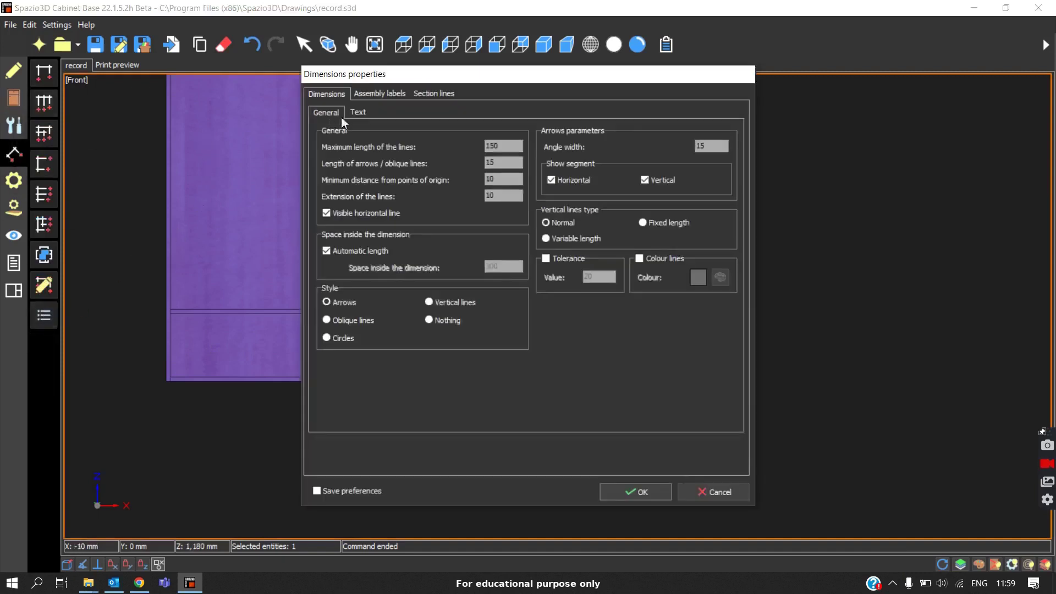
click(358, 113)
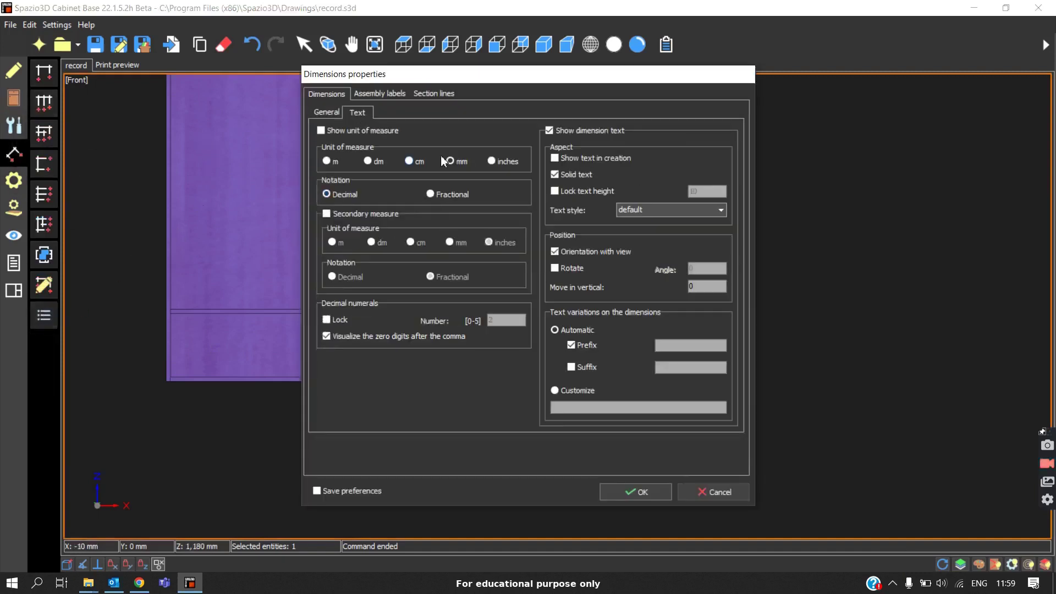
click(637, 492)
Step: Add a single vertical dimension from the partition's underside to the bottom panel's upper face, placed just outside the right lateral side
click(44, 169)
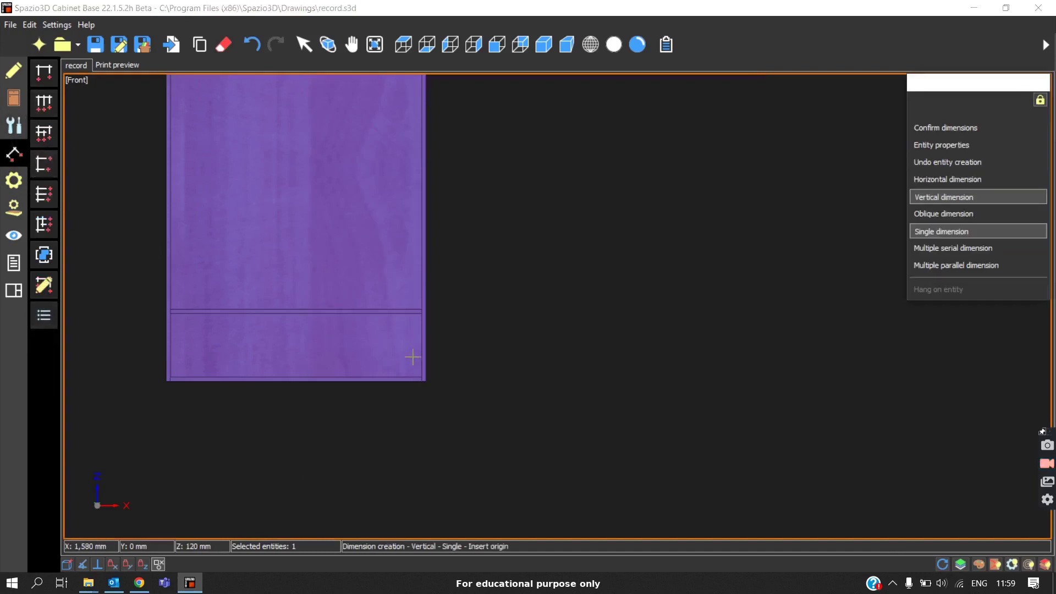
scroll(417, 358, up, 4)
middle_drag(418, 357, 431, 447)
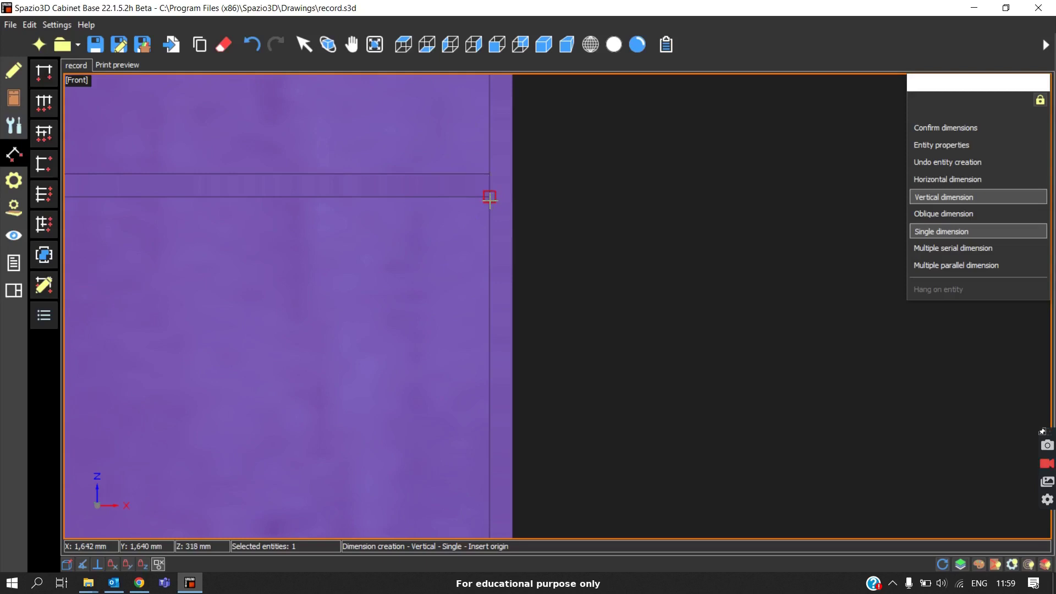
click(489, 198)
middle_drag(514, 424, 472, 217)
scroll(471, 216, down, 2)
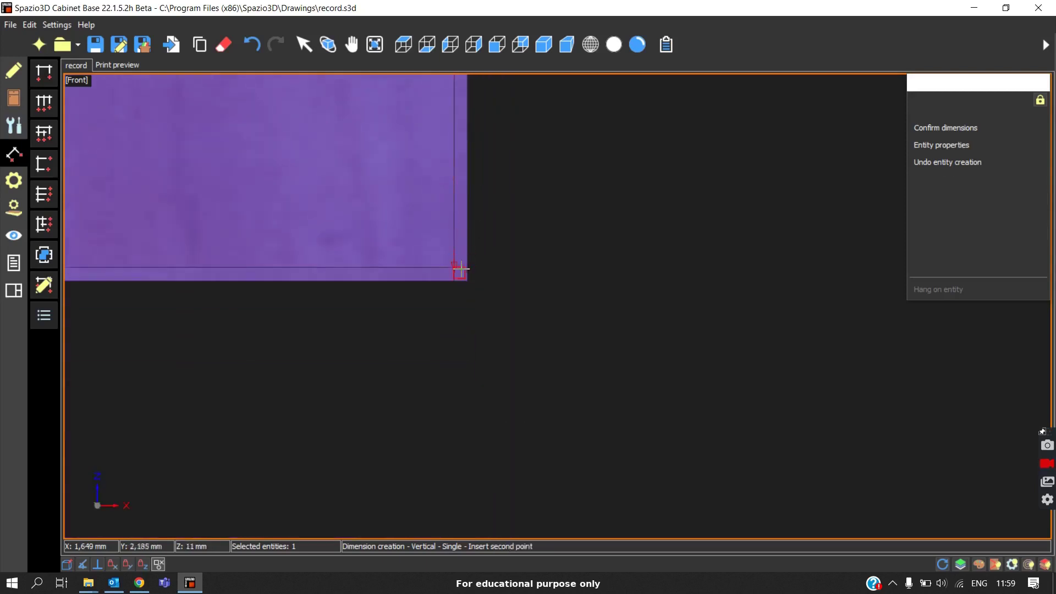
scroll(461, 269, up, 3)
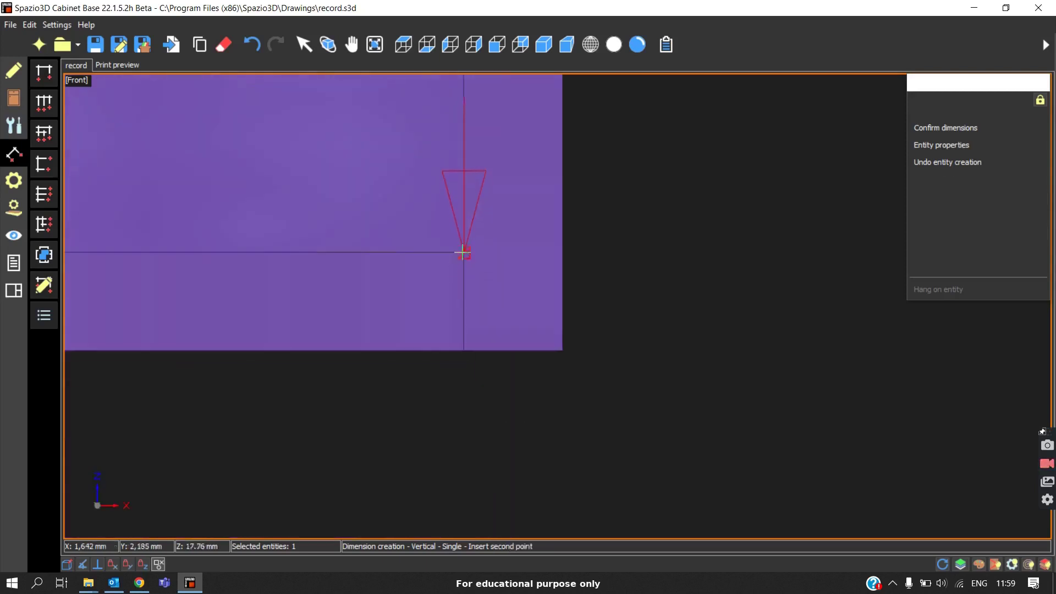
scroll(463, 252, up, 2)
click(471, 256)
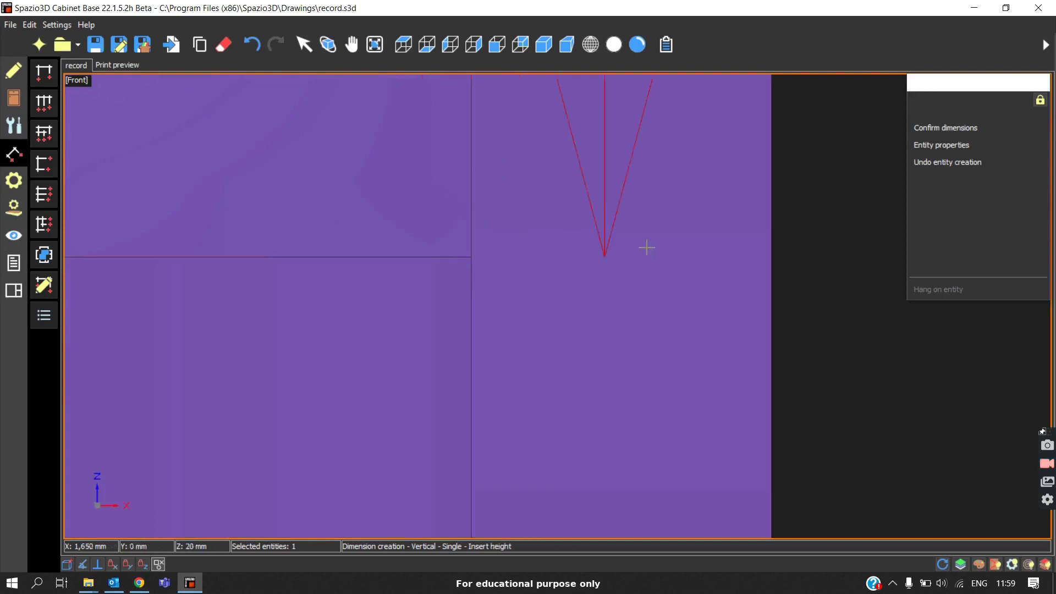
scroll(644, 245, down, 5)
middle_drag(633, 193, 538, 276)
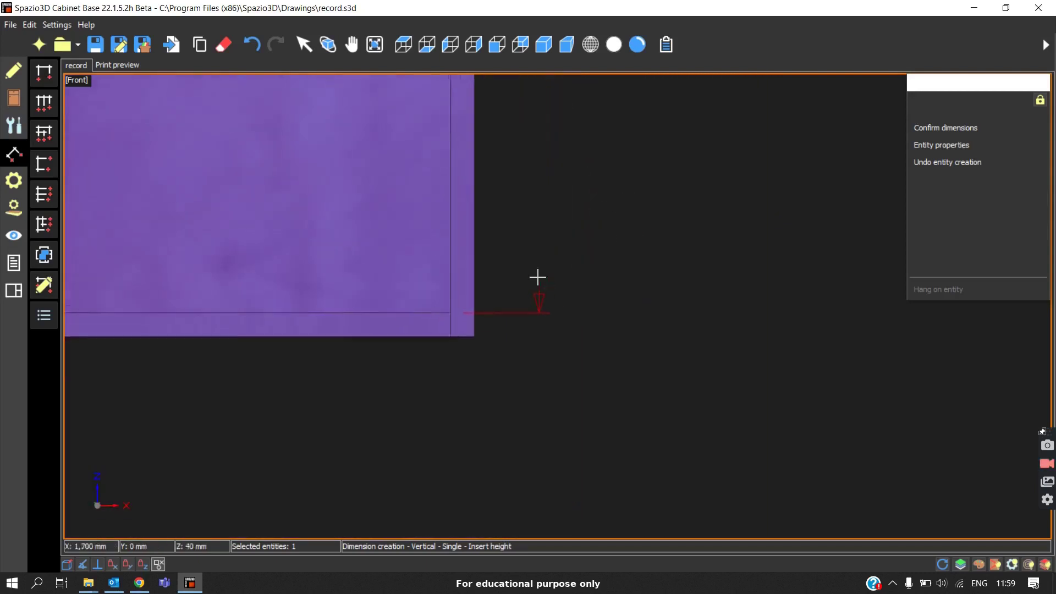
click(564, 243)
scroll(558, 215, down, 1)
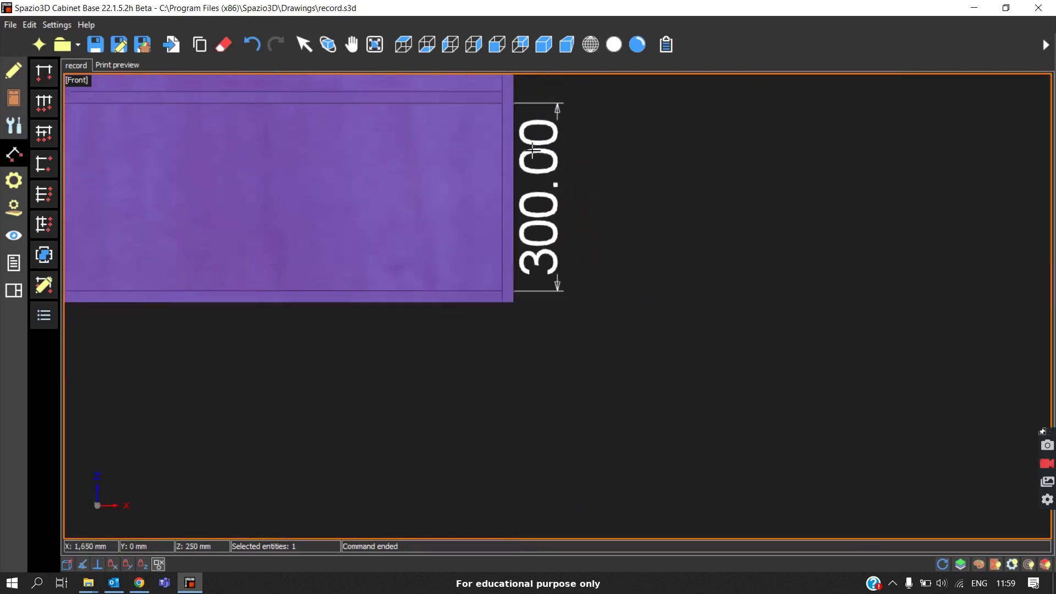
Step: Add a second vertical dimension from the bottom panel's mid-thickness to the partition's mid-thickness, placed outside the first one
click(37, 170)
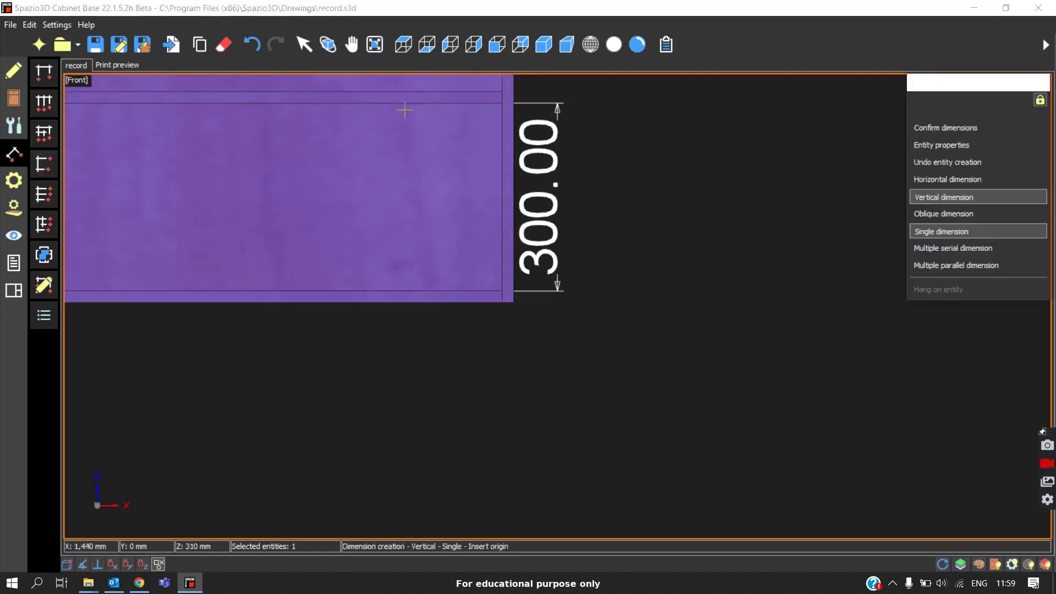
scroll(483, 108, up, 3)
scroll(430, 315, down, 1)
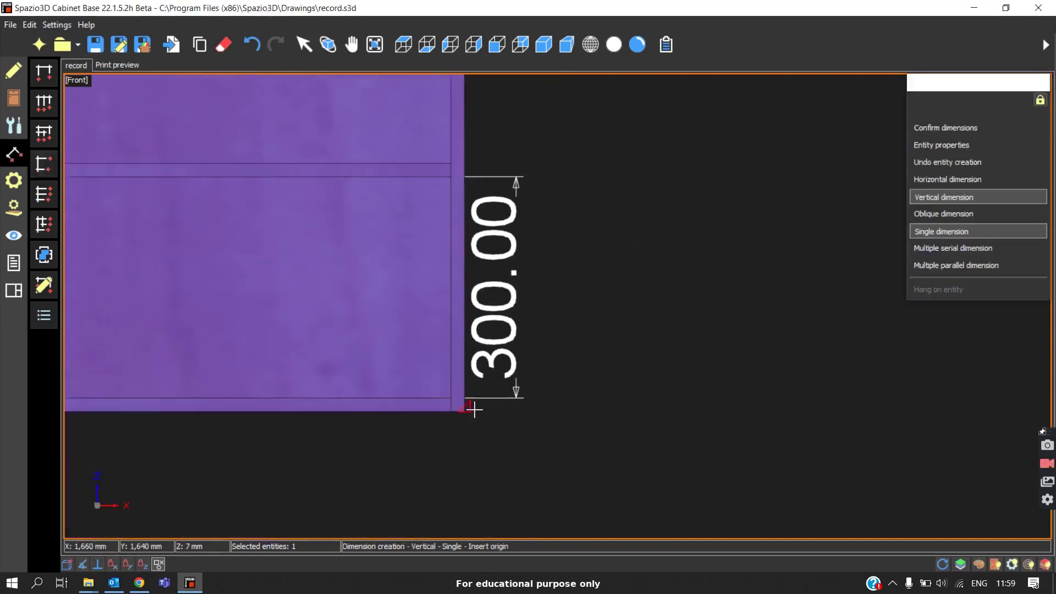
scroll(467, 409, up, 2)
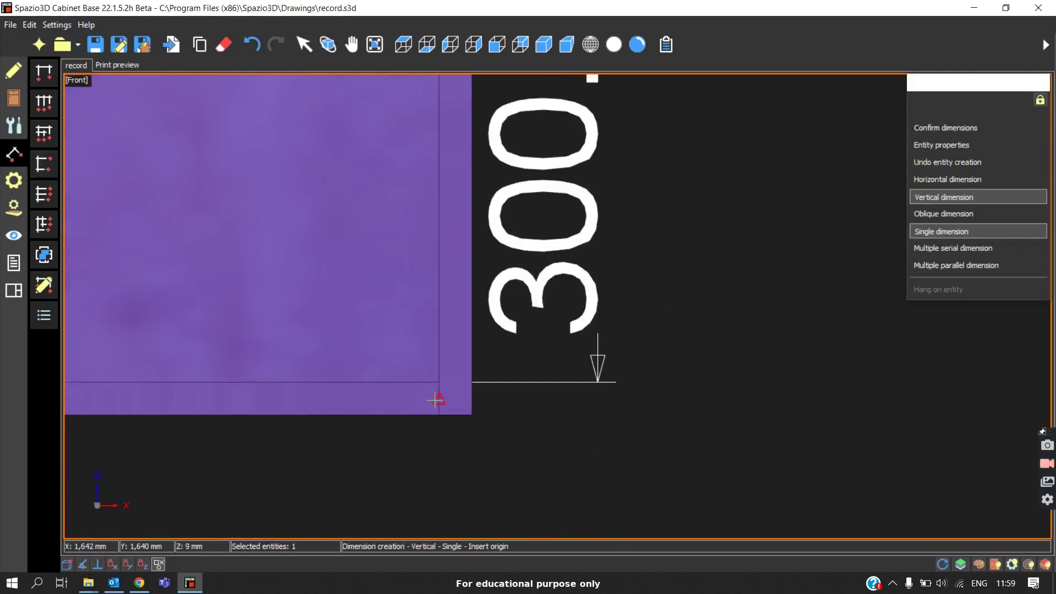
click(436, 400)
middle_drag(471, 216, 438, 377)
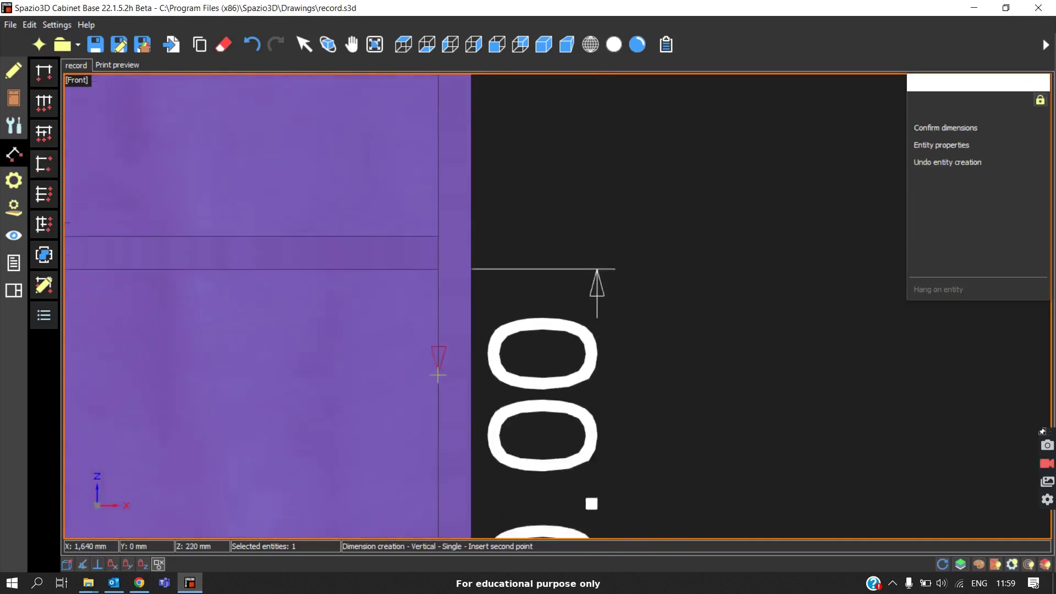
scroll(443, 241, up, 3)
click(444, 240)
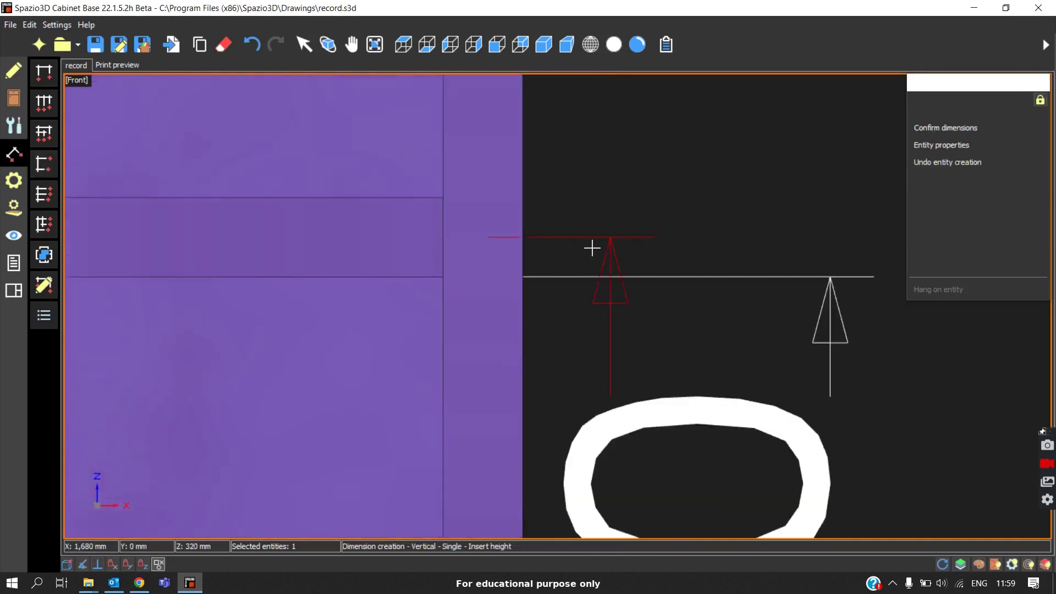
scroll(446, 229, down, 2)
click(603, 240)
scroll(578, 247, down, 3)
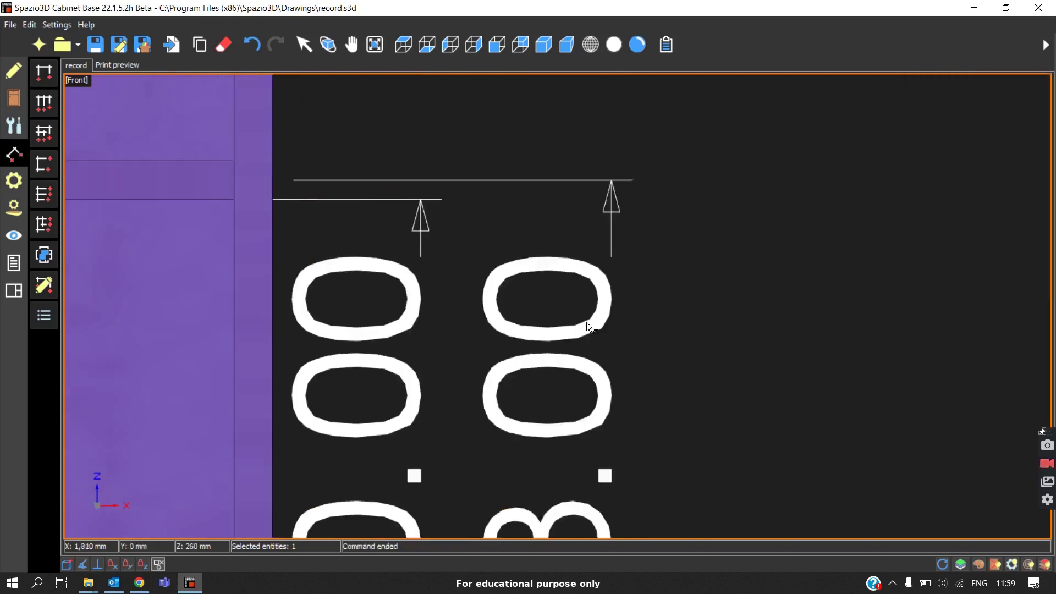
Step: Try to add a third vertical dimension from the bottom panel's upper face to the partition's mid-thickness, outside the other two
click(42, 168)
scroll(407, 503, up, 3)
scroll(357, 476, up, 3)
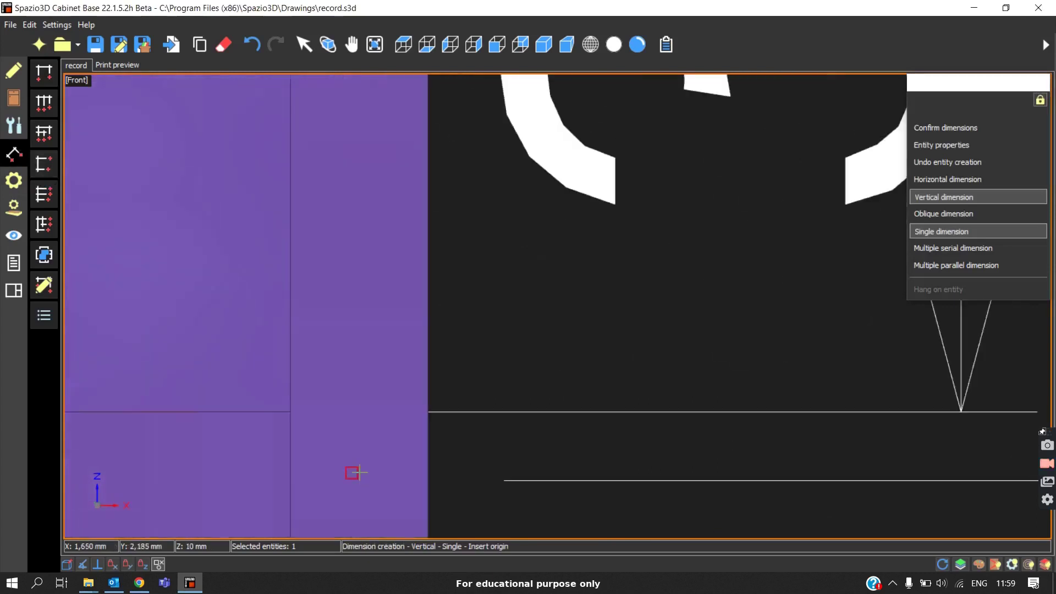
click(276, 412)
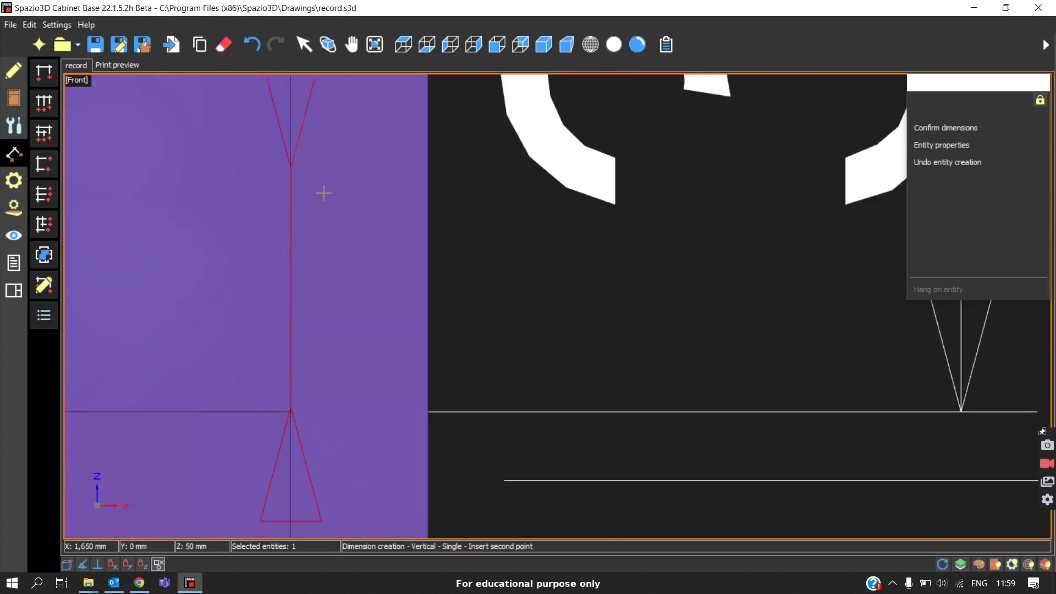
scroll(321, 204, down, 3)
scroll(324, 211, down, 2)
scroll(306, 181, up, 5)
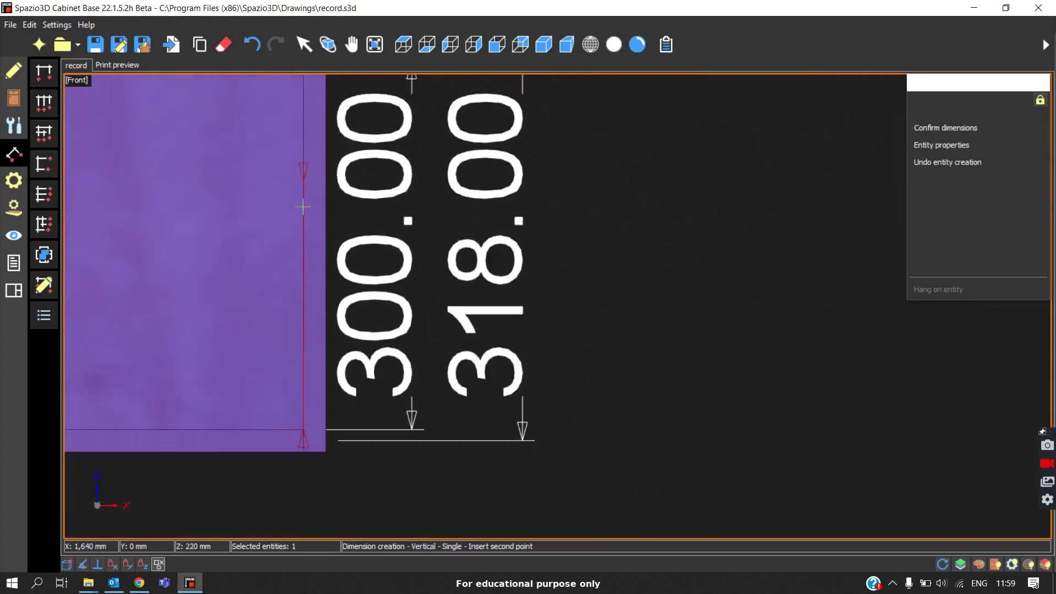
click(536, 244)
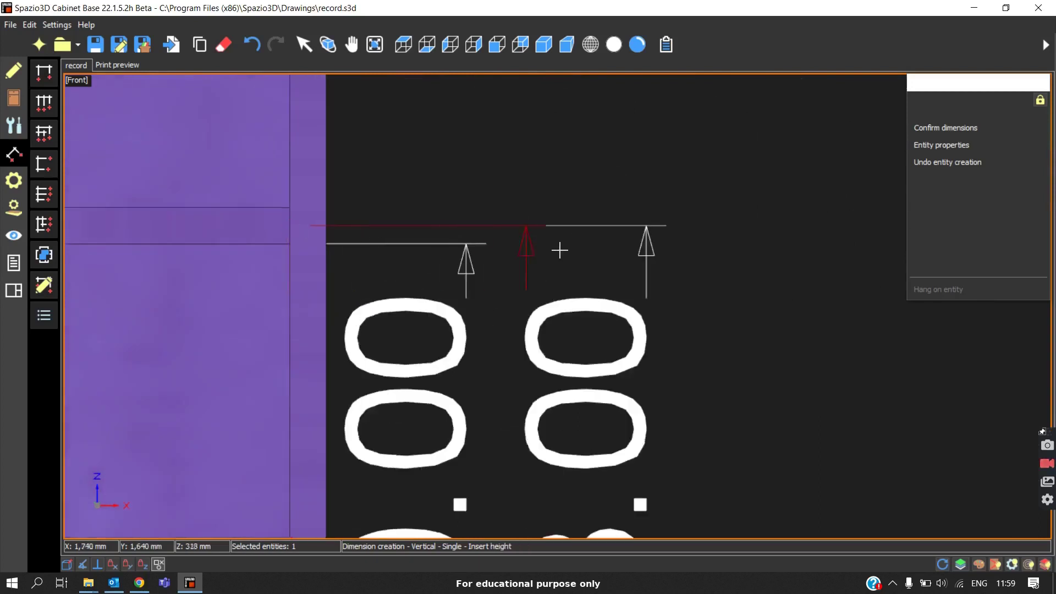
scroll(448, 215, down, 3)
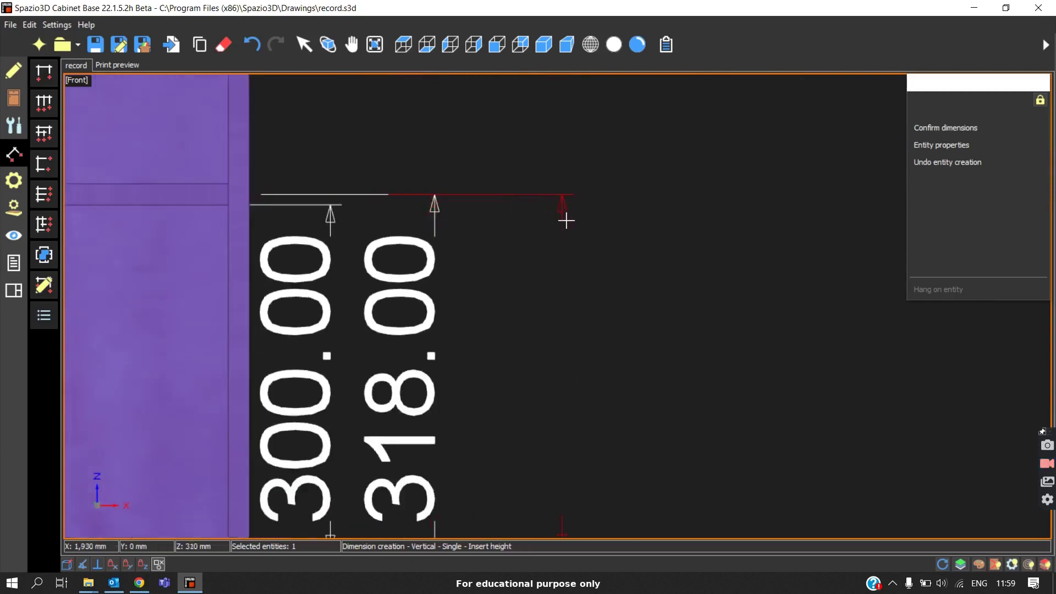
click(566, 221)
scroll(572, 270, down, 2)
key(Escape)
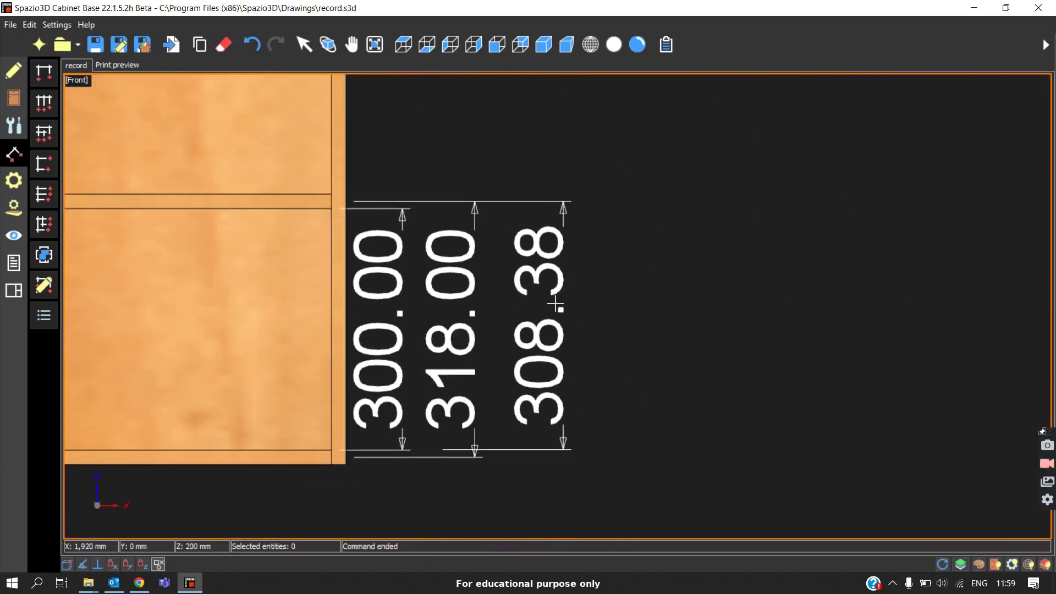
Step: Delete the outermost vertical dimension and confirm its removal
click(528, 351)
key(Delete)
click(577, 323)
click(44, 163)
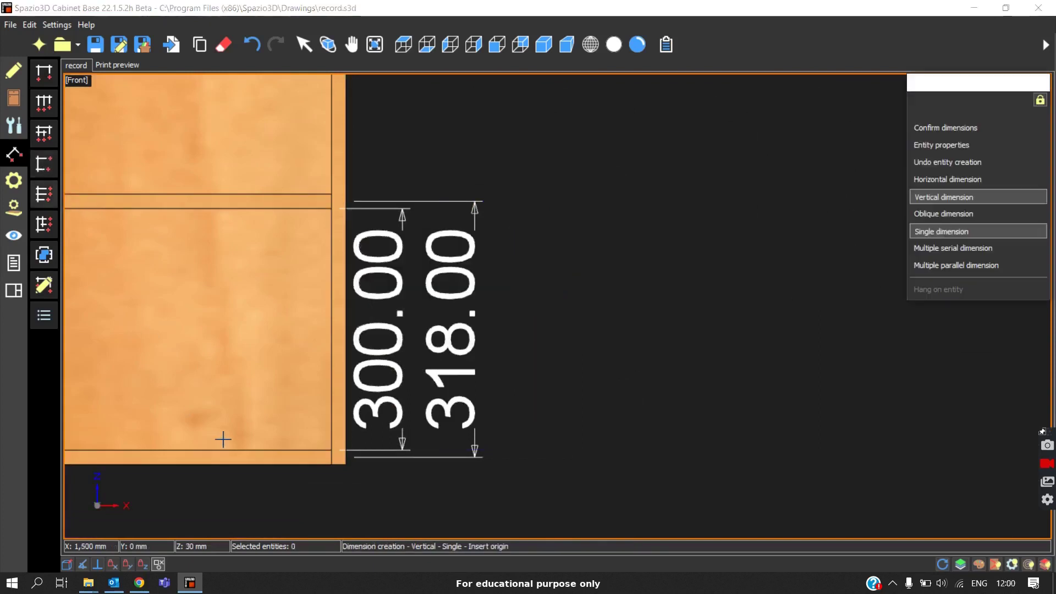
scroll(307, 448, up, 2)
scroll(389, 462, up, 2)
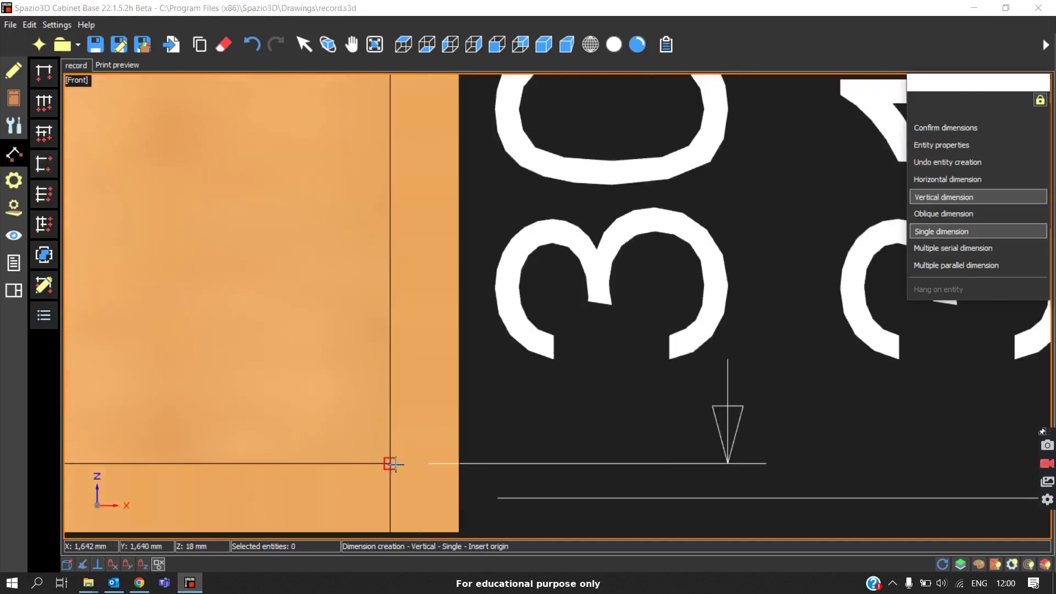
click(390, 464)
scroll(427, 246, down, 2)
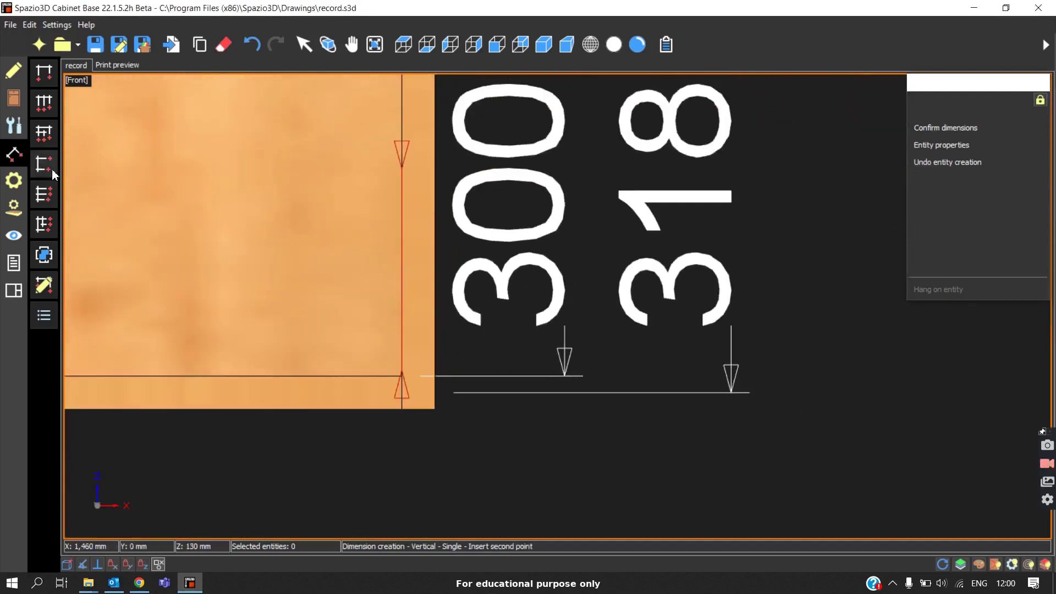
click(52, 170)
key(Escape)
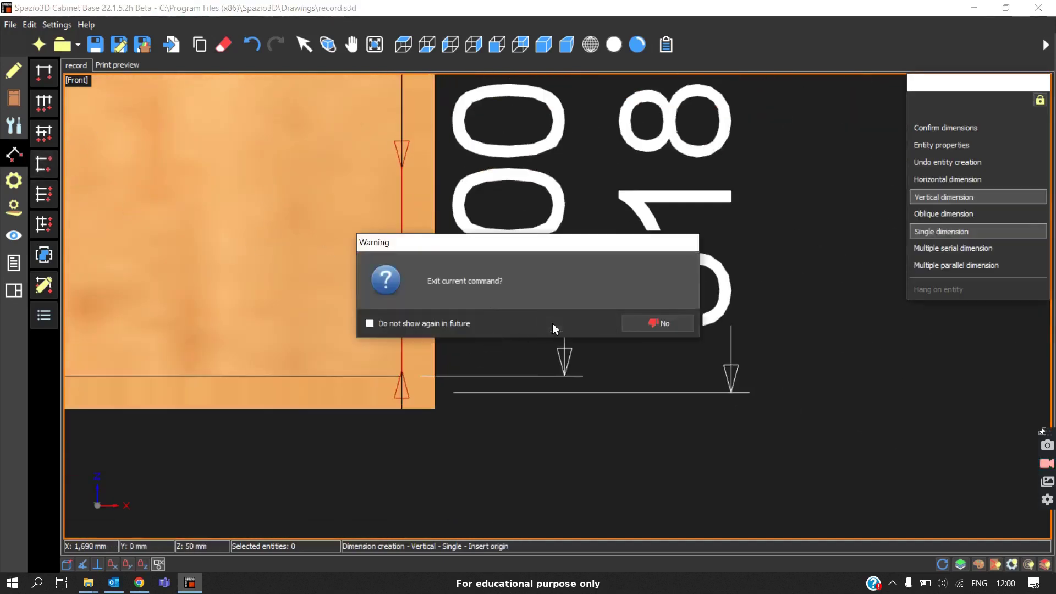
click(574, 325)
Step: Try another vertical dimension from the bottom panel's upper corner up to the partition, then delete it
click(53, 176)
scroll(420, 389, up, 2)
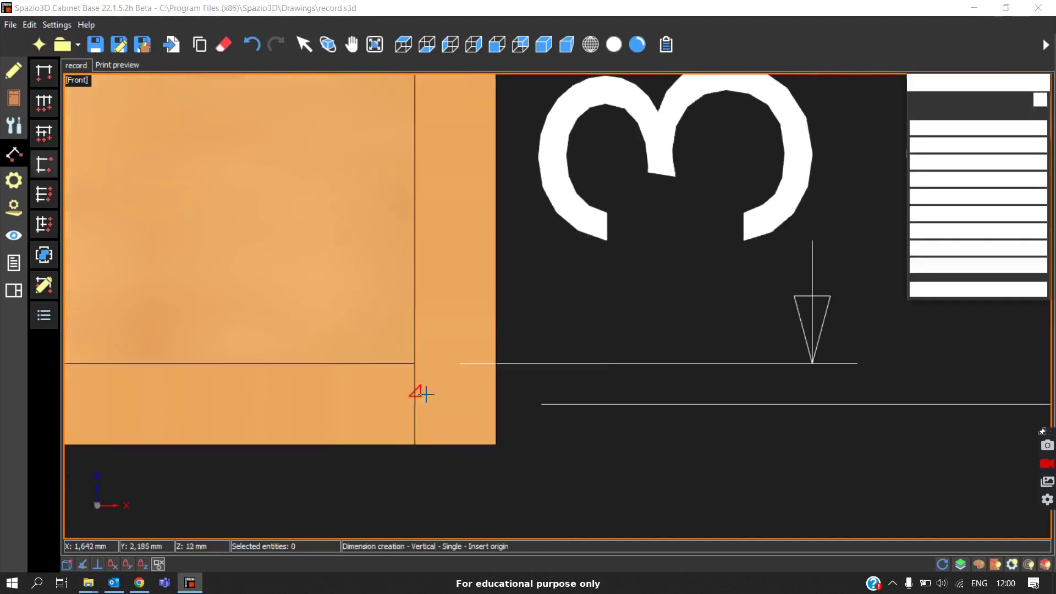
click(415, 365)
scroll(373, 532, up, 3)
scroll(358, 506, down, 4)
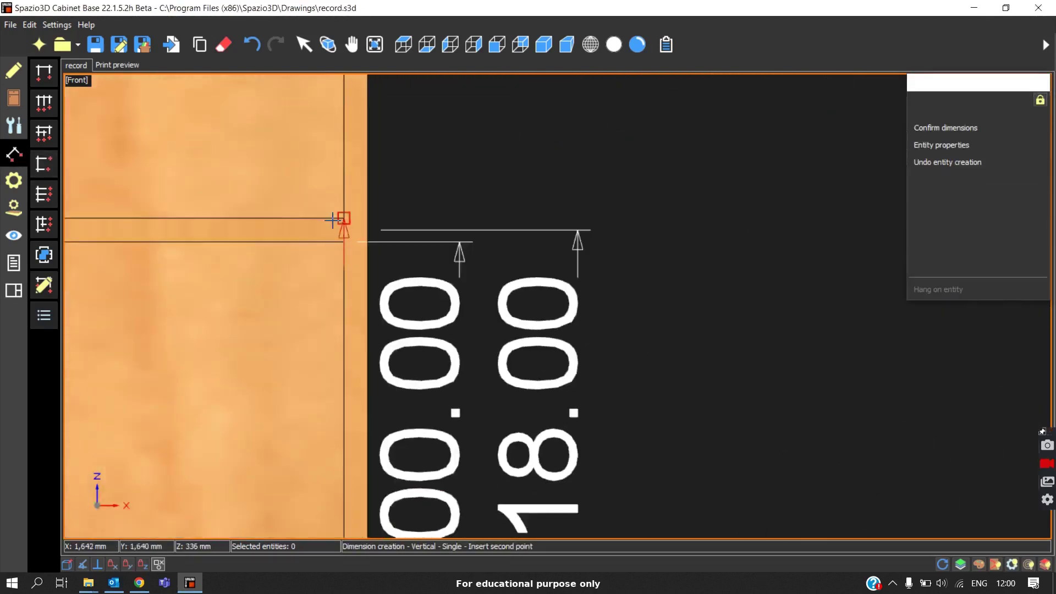
click(680, 256)
scroll(669, 303, down, 3)
key(Delete)
click(579, 323)
Step: Add a vertical dimension from the bottom panel's upper face to the partition's mid-thickness, placed outside the two existing dimensions
click(44, 163)
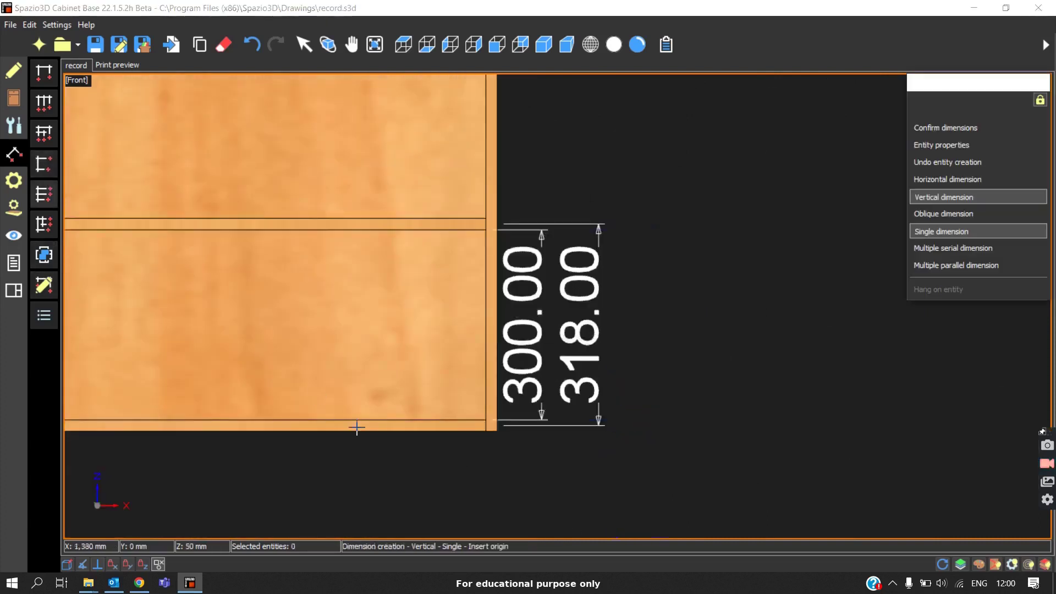
scroll(510, 417, up, 5)
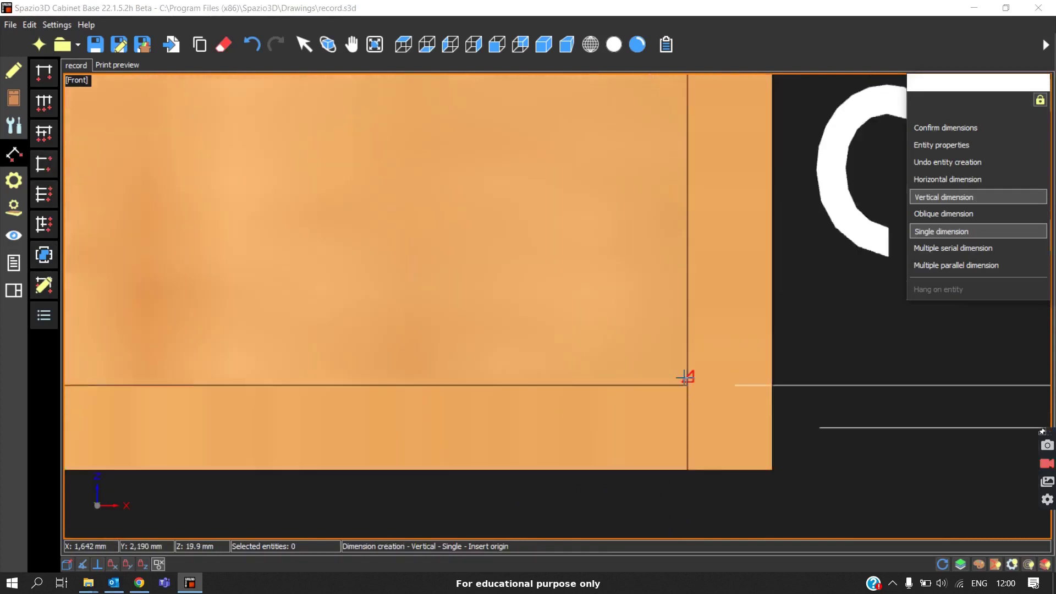
click(684, 377)
scroll(495, 425, up, 5)
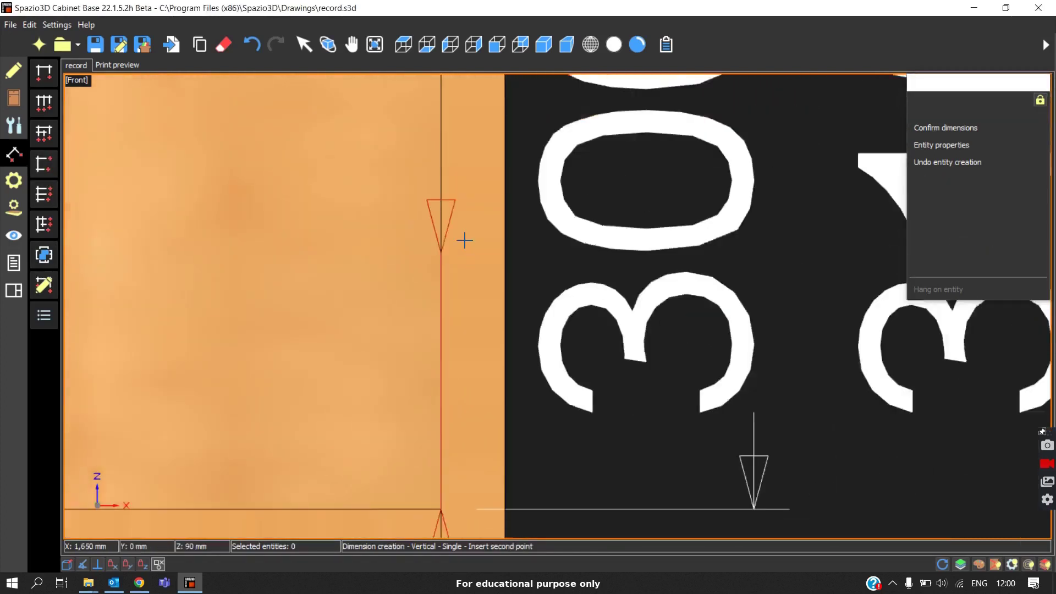
scroll(465, 242, down, 3)
middle_drag(445, 196, 417, 354)
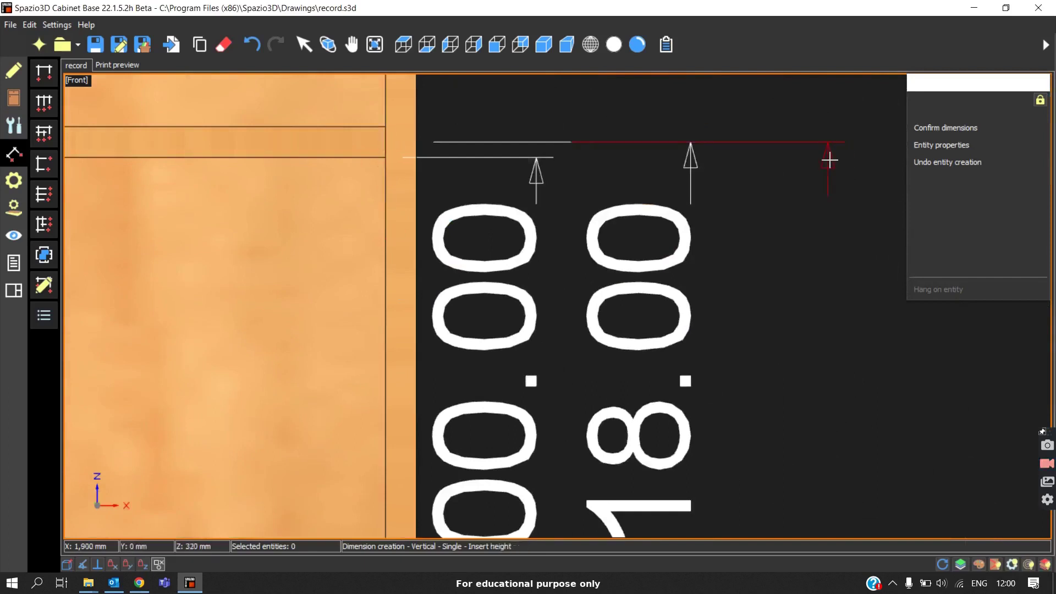
click(830, 170)
scroll(710, 220, down, 3)
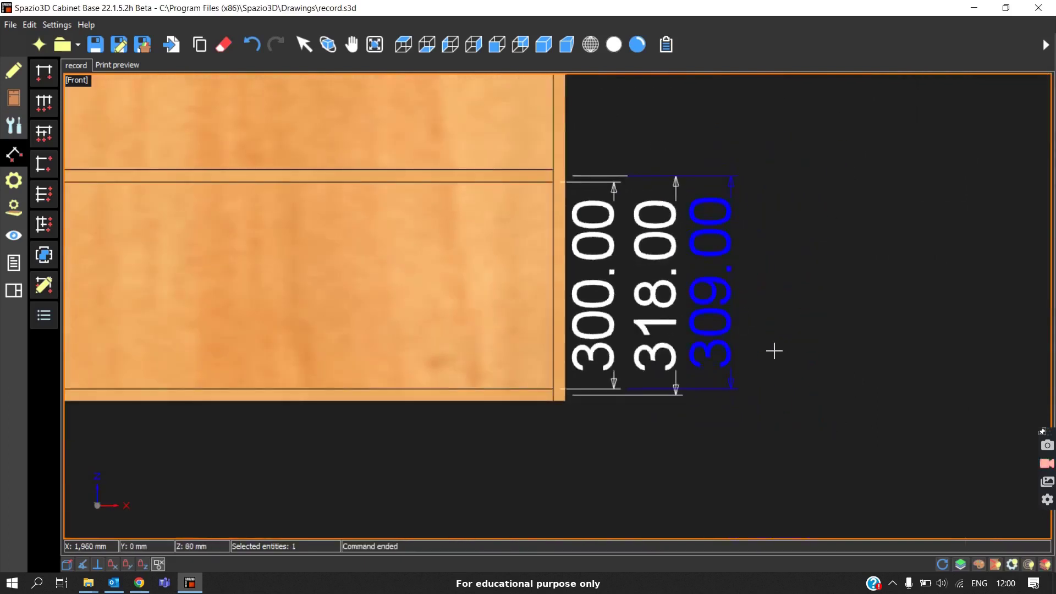
key(F1)
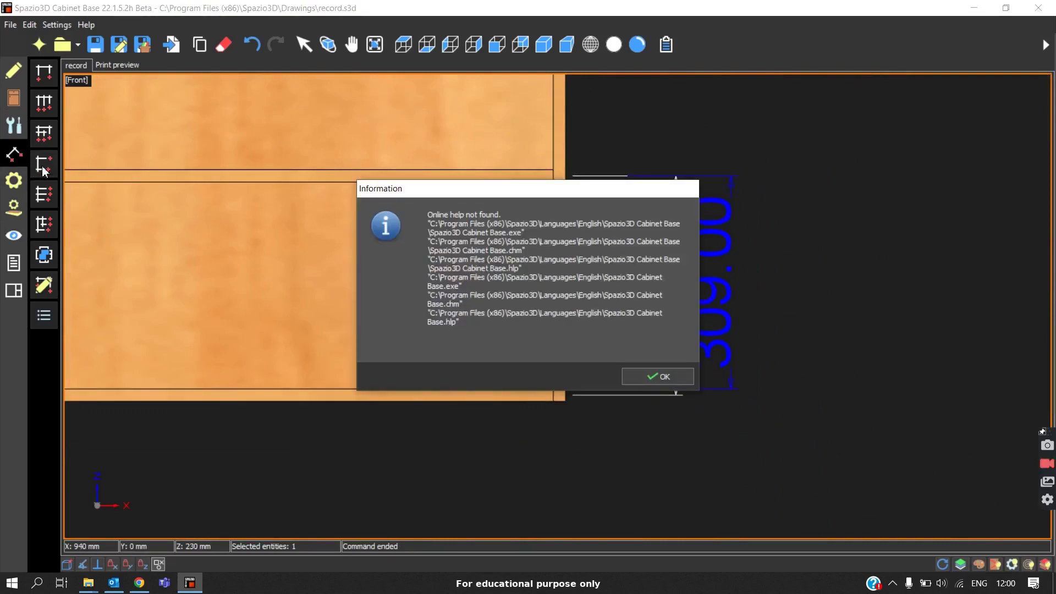
Step: Add a vertical dimension from the bottom panel's lower outer corner to the partition's mid-thickness, placed outside the three existing dimensions
click(656, 377)
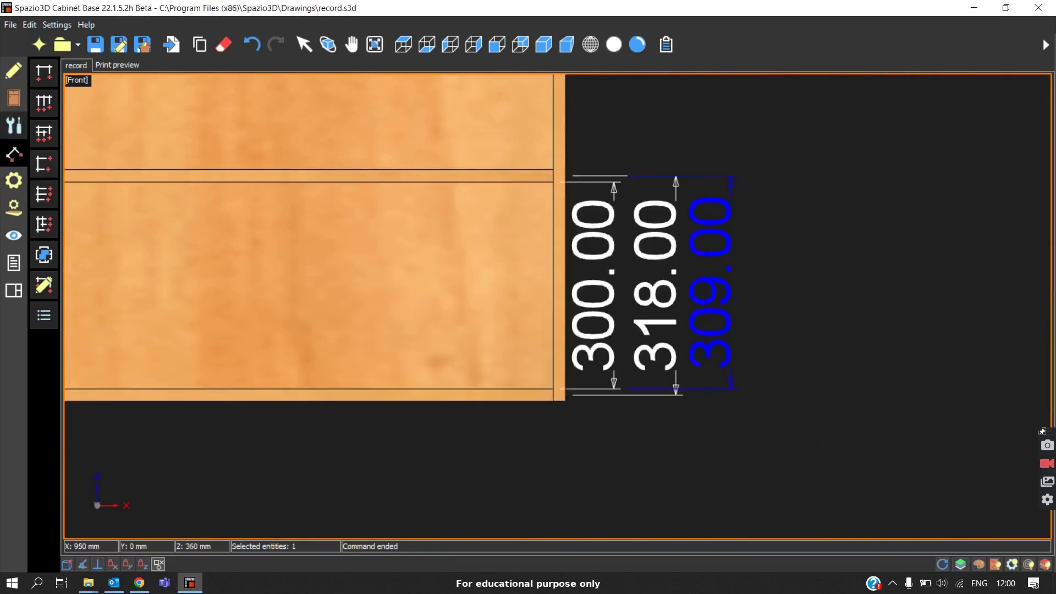
click(43, 133)
scroll(588, 401, up, 2)
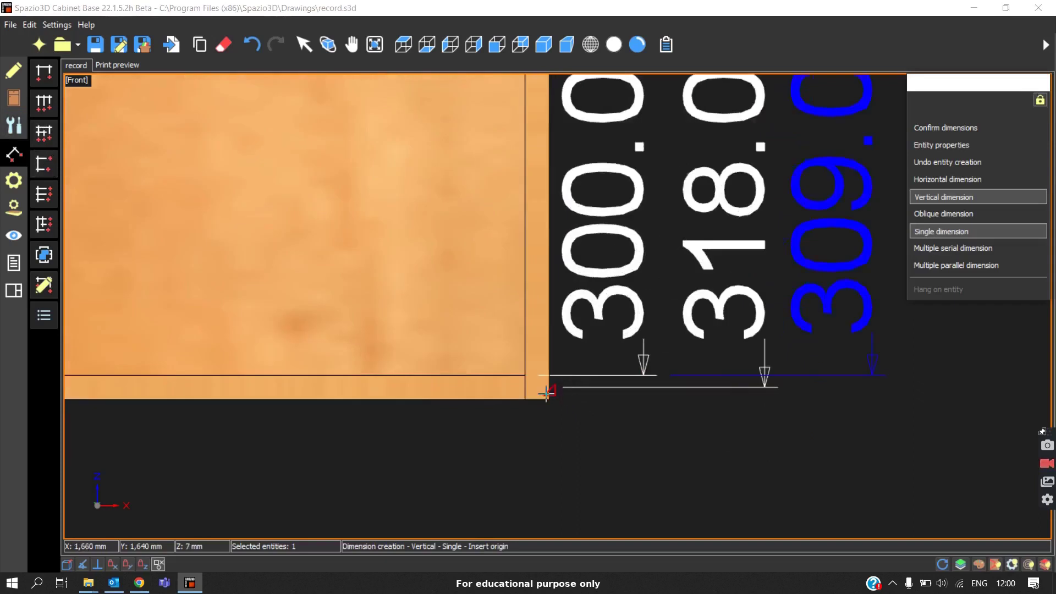
scroll(549, 400, up, 2)
click(553, 401)
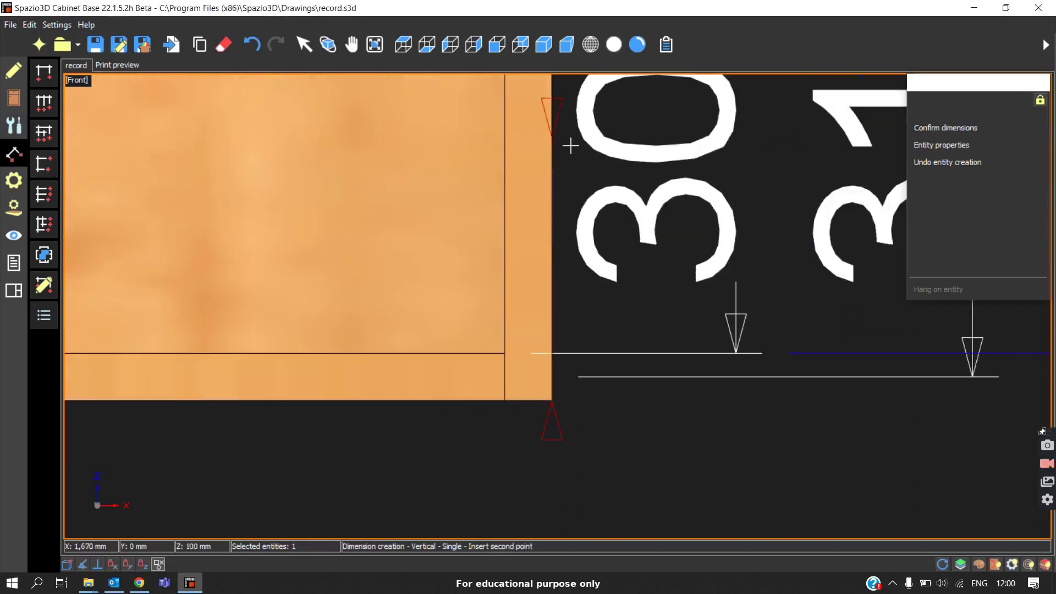
scroll(539, 160, down, 3)
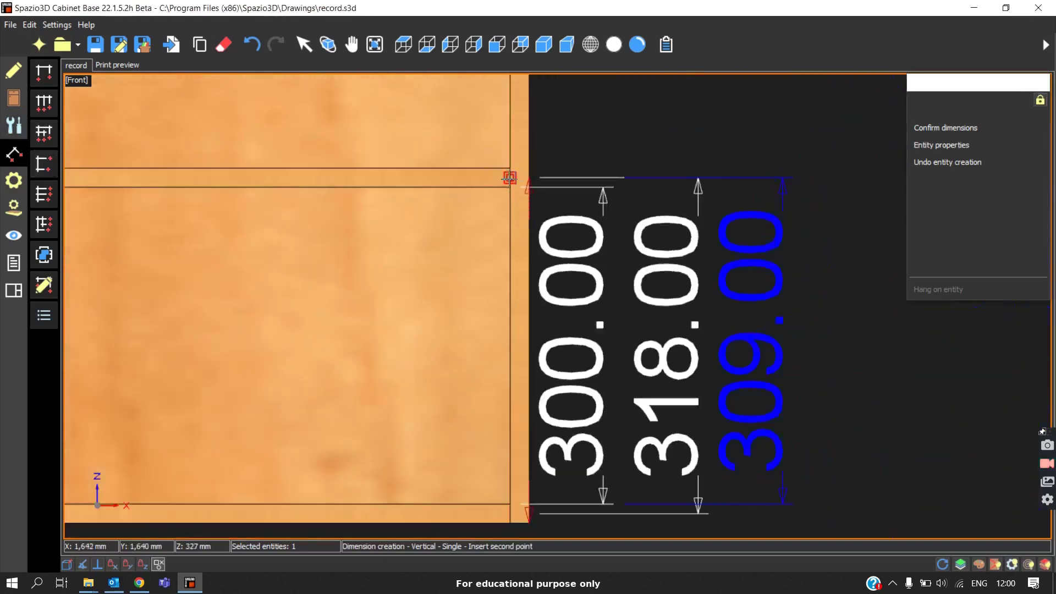
scroll(510, 178, up, 2)
click(527, 178)
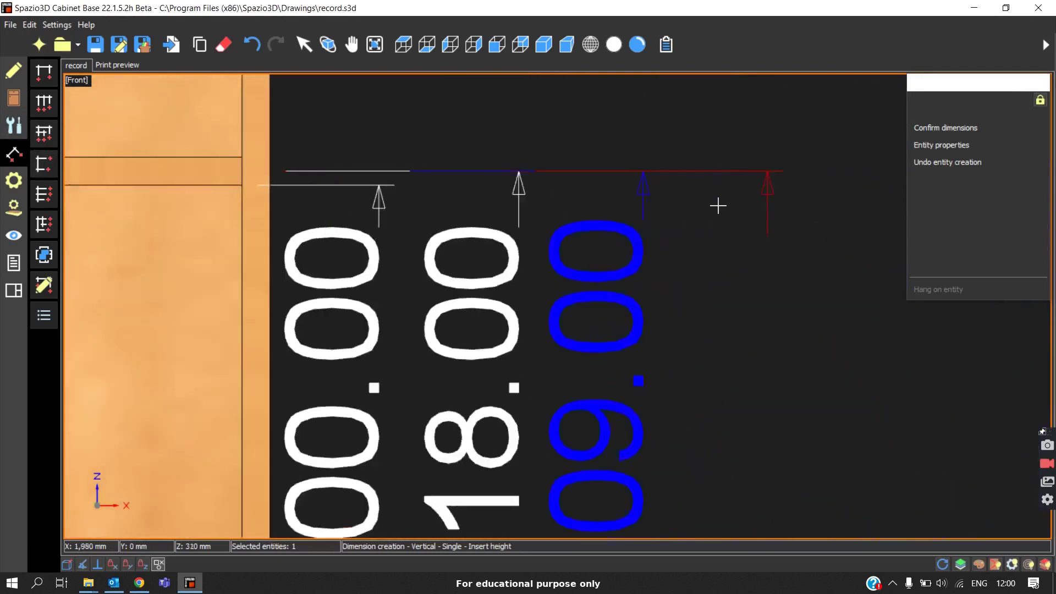
click(636, 214)
scroll(637, 215, down, 3)
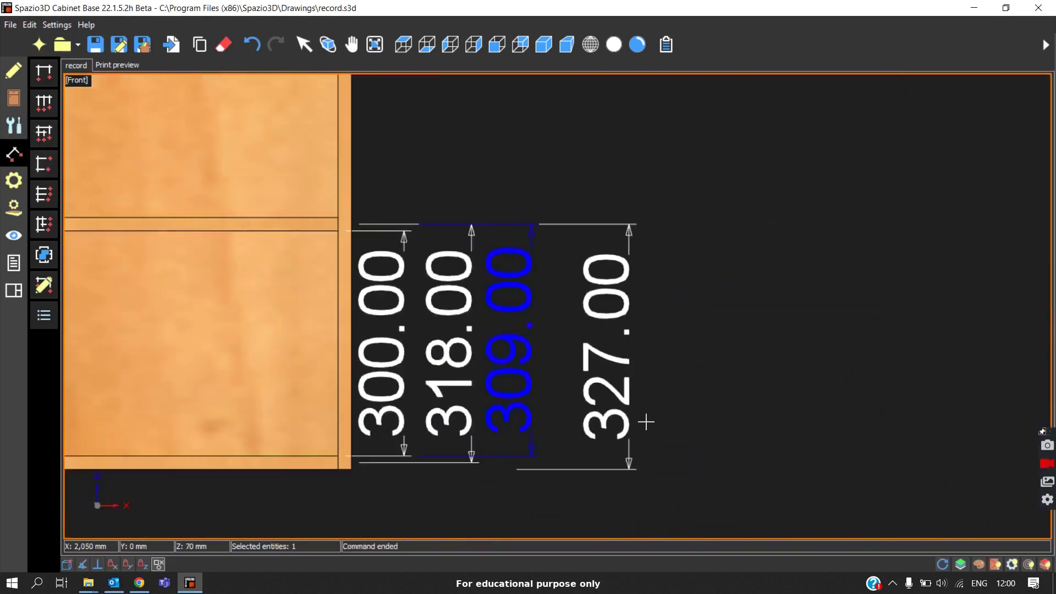
click(660, 373)
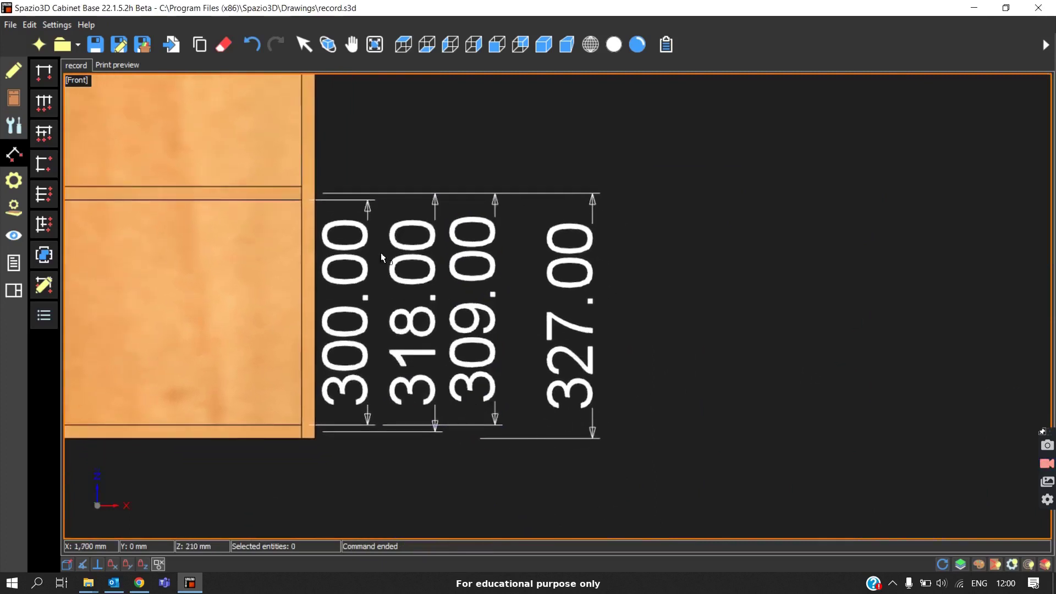
Step: Examine the four vertical dimensions against the bottom panel and partition edges to compare their reference points
scroll(271, 285, down, 1)
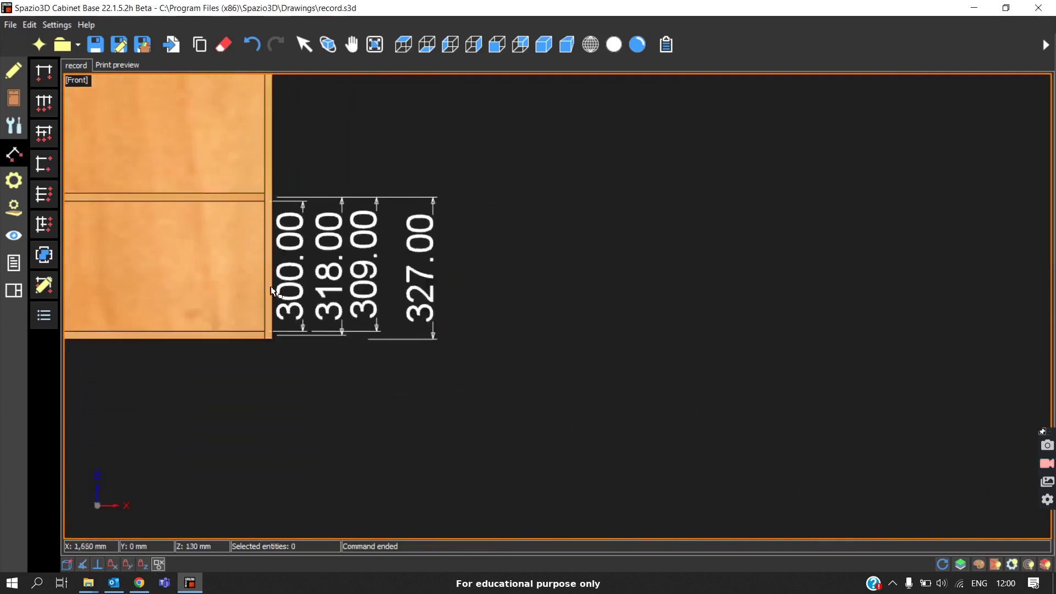
scroll(271, 284, up, 4)
click(337, 279)
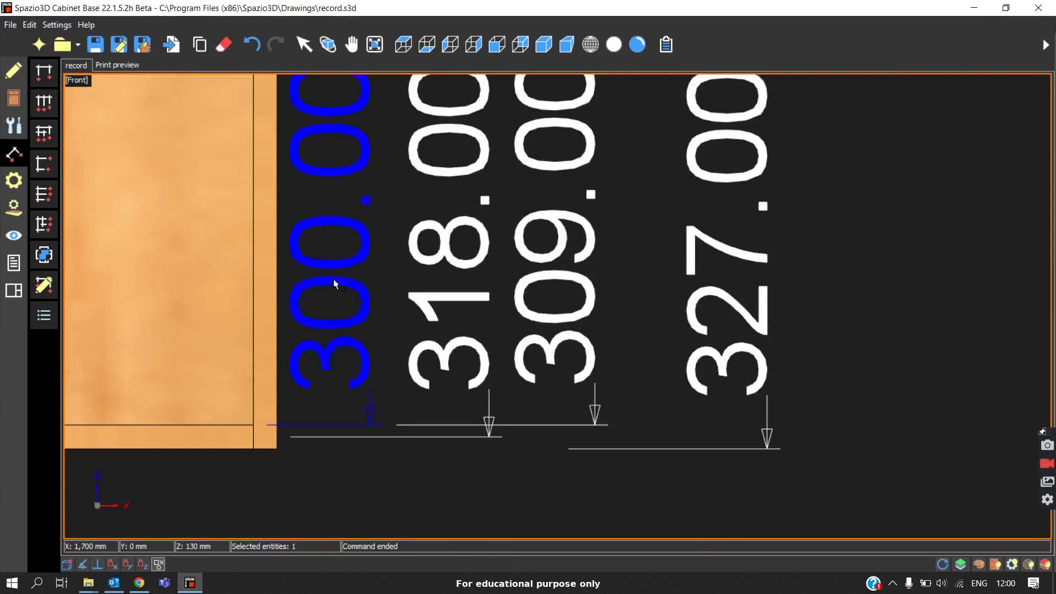
scroll(335, 283, down, 2)
scroll(279, 363, up, 1)
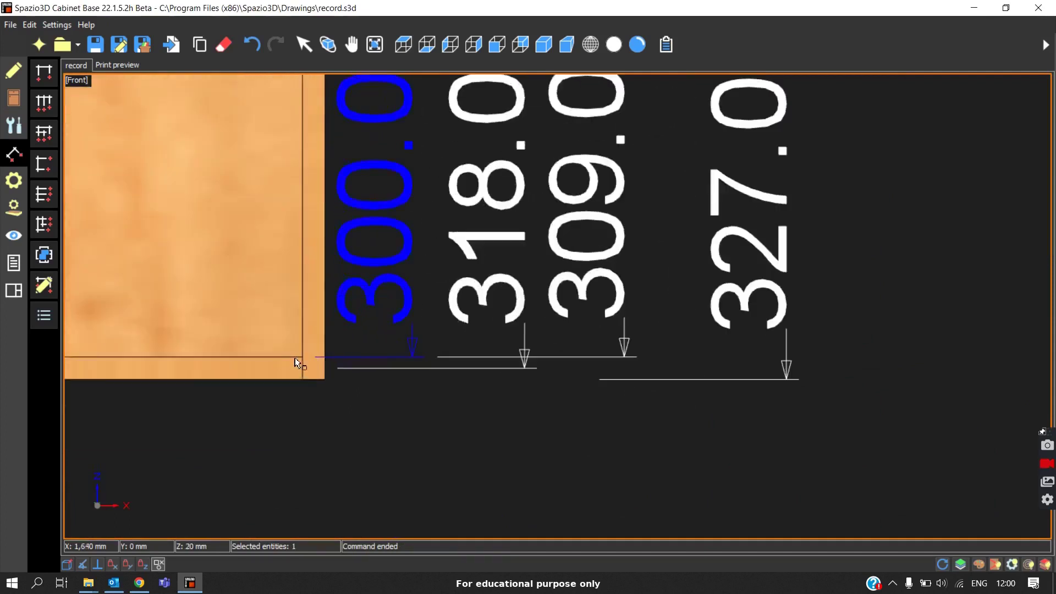
scroll(292, 365, down, 2)
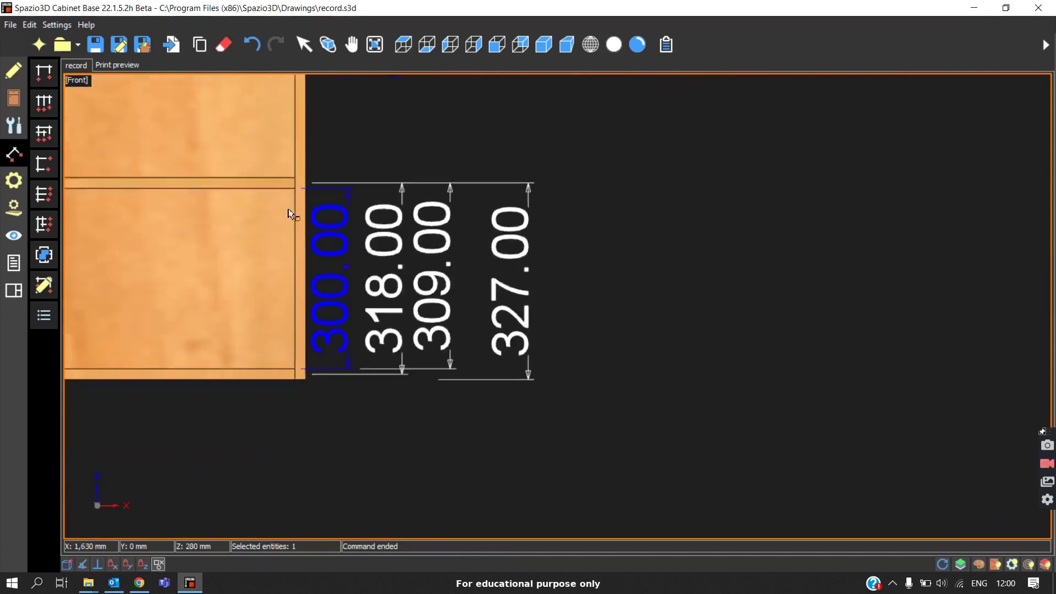
scroll(289, 189, down, 2)
key(Escape)
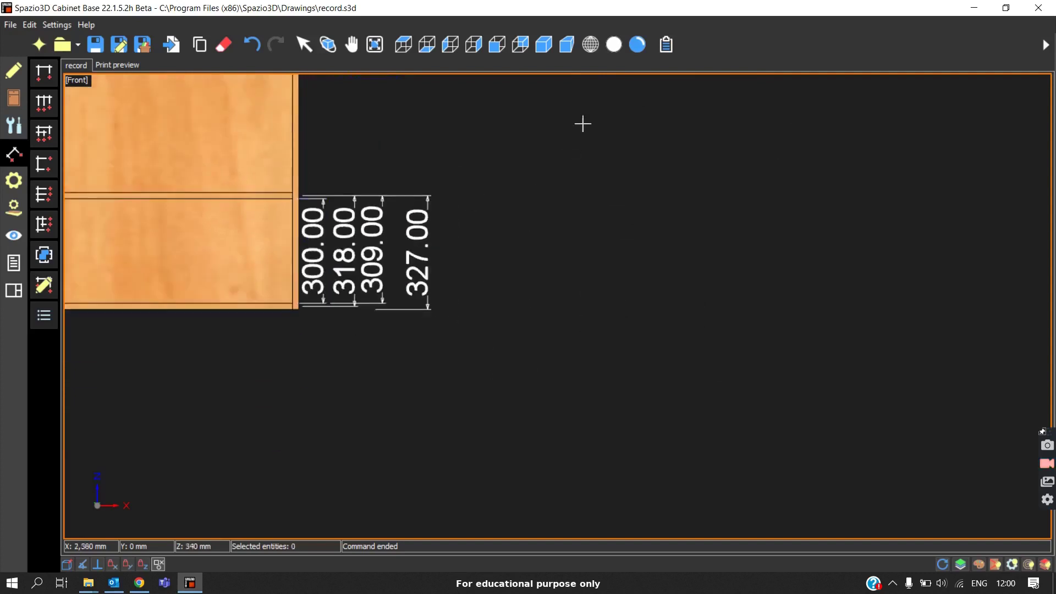
Step: Open the cabinet for editing and delete its horizontal partition
click(248, 194)
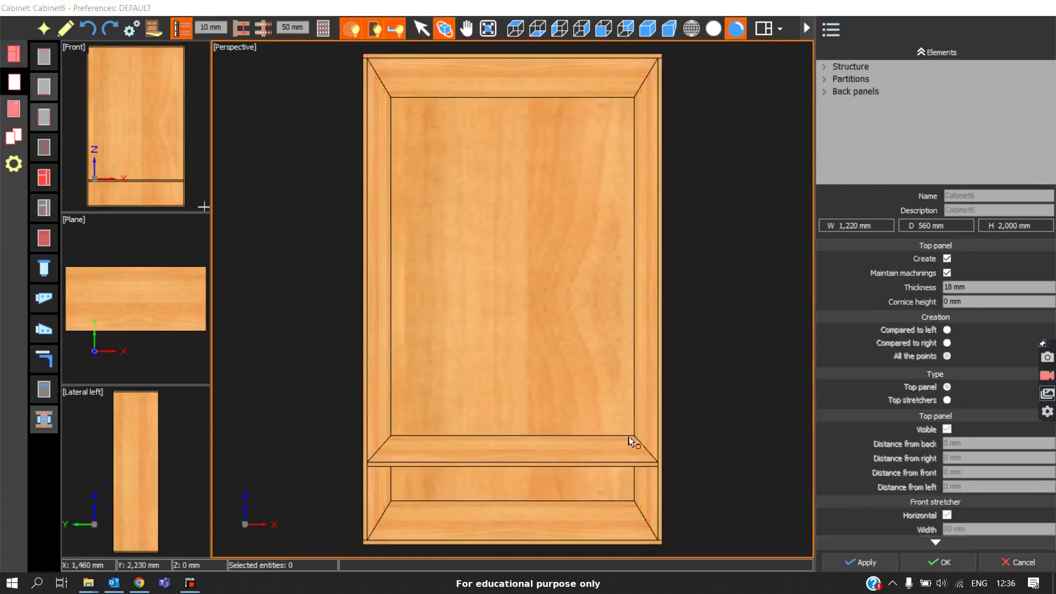
click(505, 463)
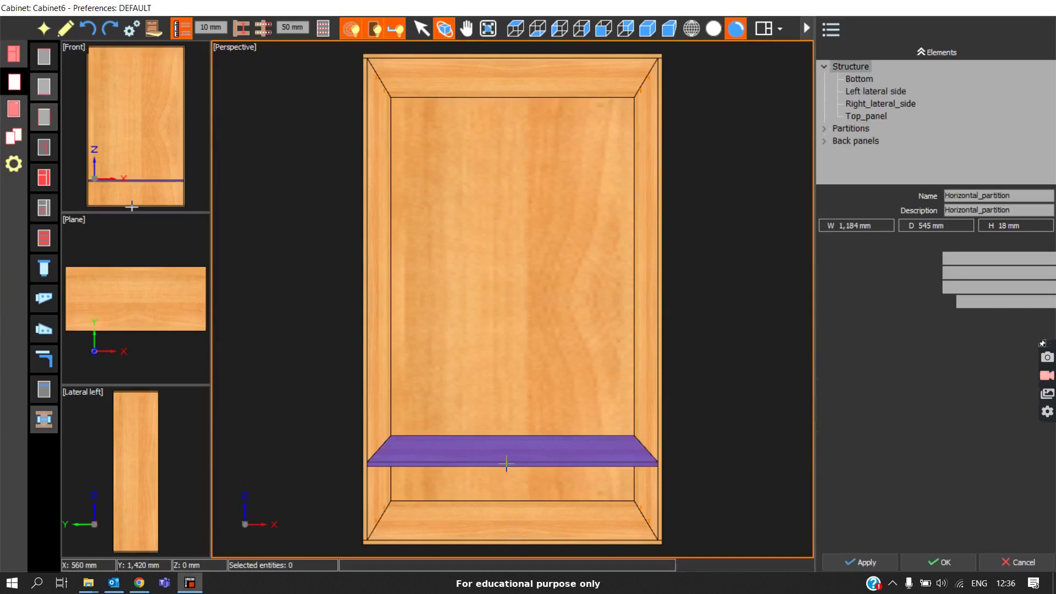
key(Delete)
Step: Insert a vertical partition centred across the empty cabinet's width
click(44, 148)
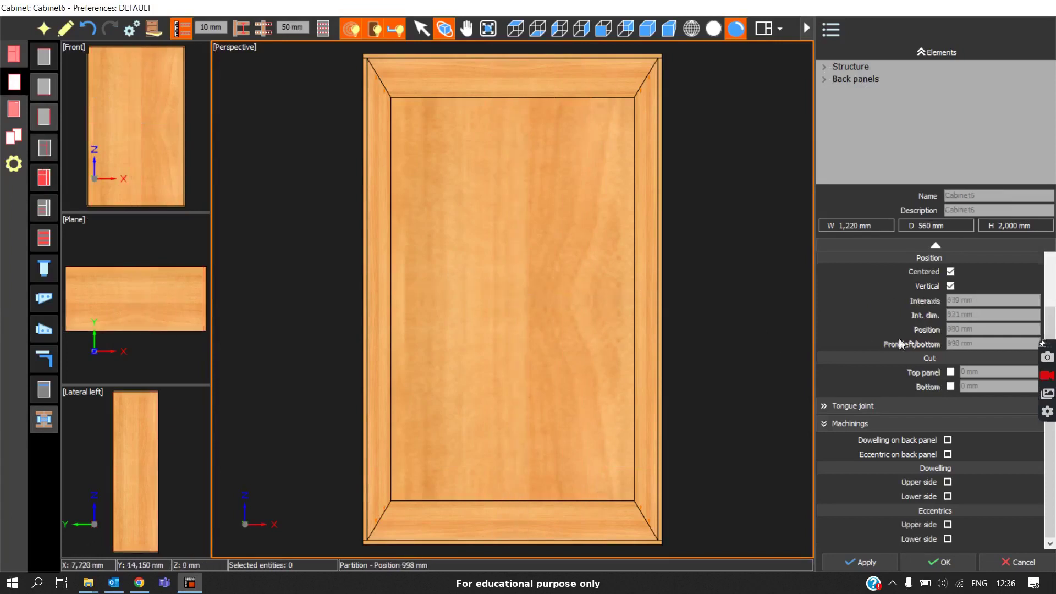
scroll(930, 422, up, 1)
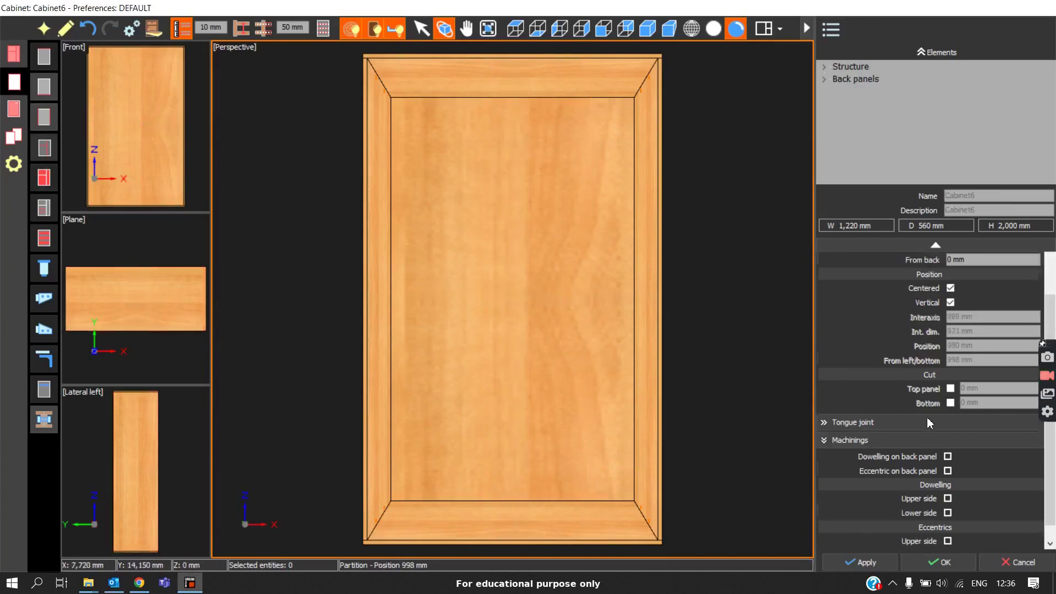
click(950, 302)
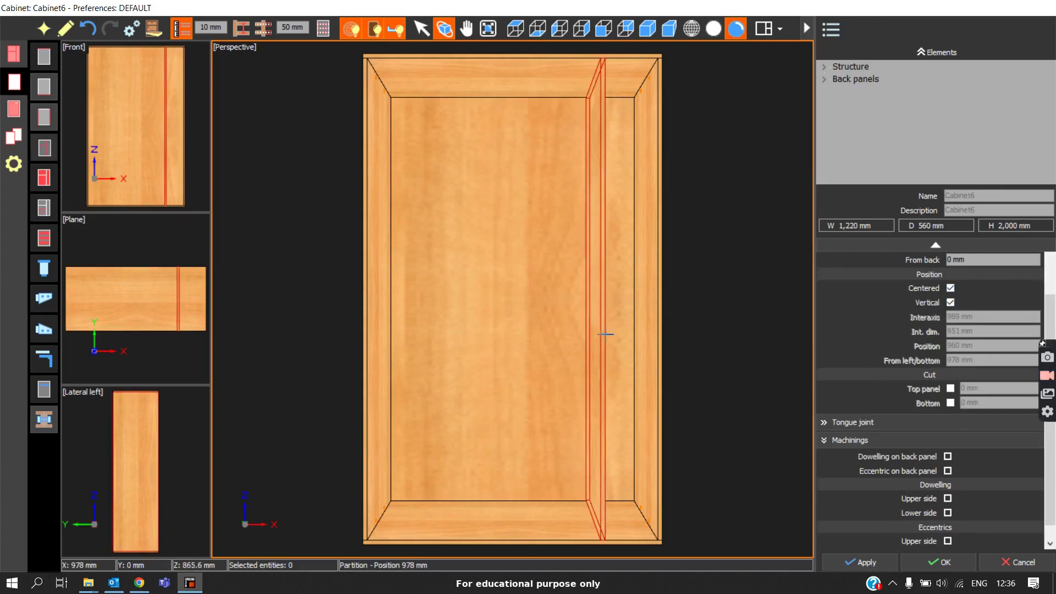
click(607, 333)
Step: Insert a second vertical partition, not centred, in the right-hand bay at an internal distance of 350 mm from the central one
scroll(499, 316, up, 5)
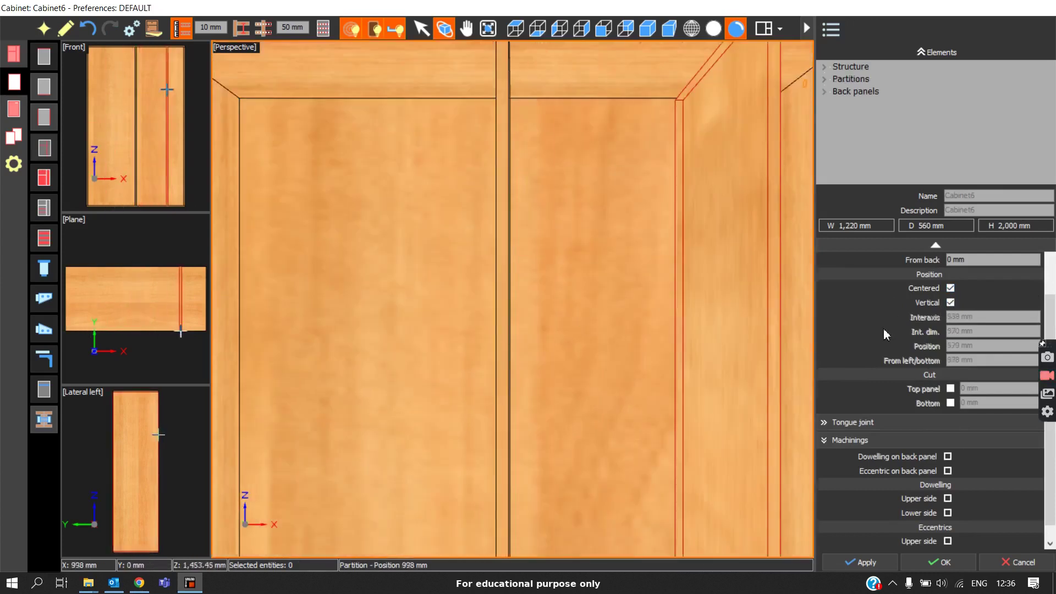
click(951, 289)
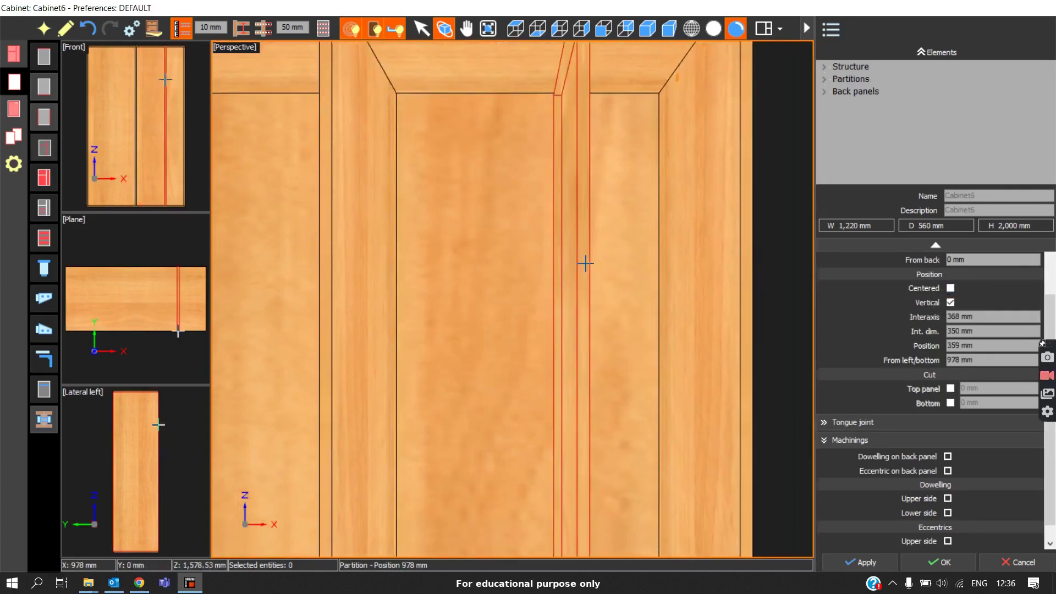
scroll(572, 308, down, 3)
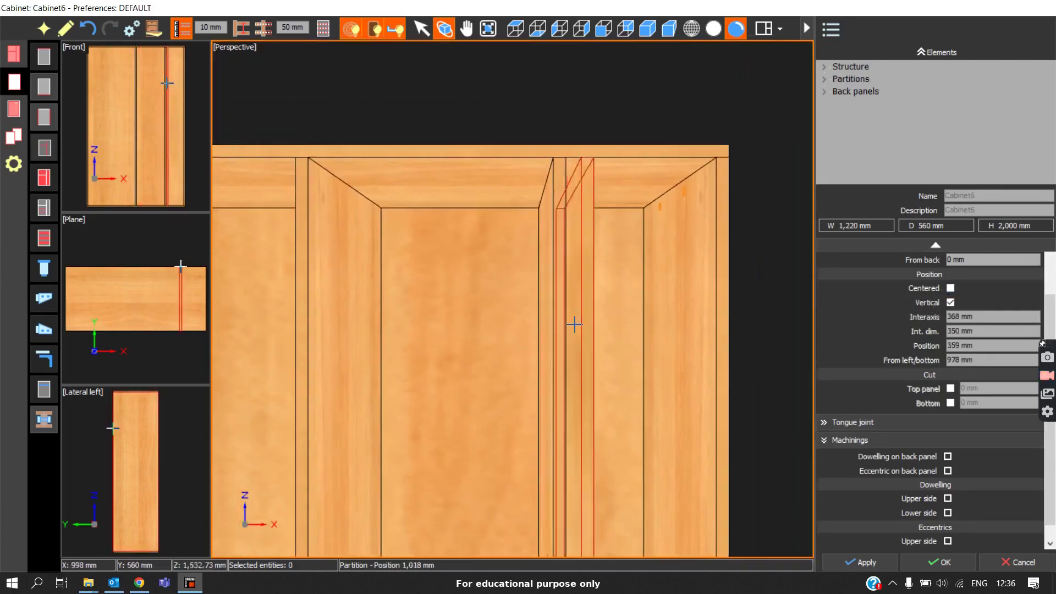
scroll(583, 275, up, 2)
scroll(605, 238, up, 4)
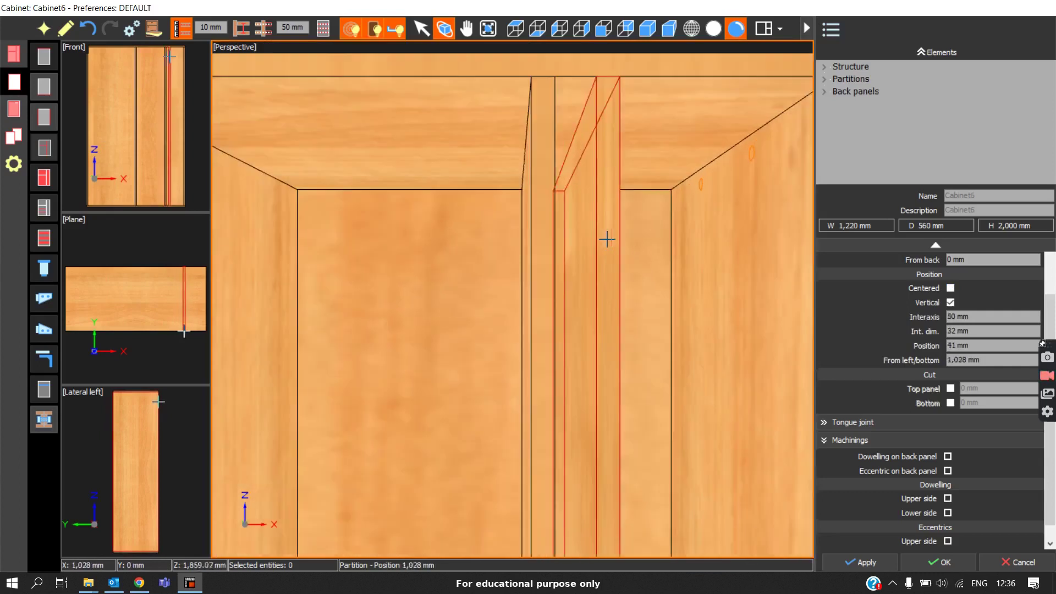
key(Escape)
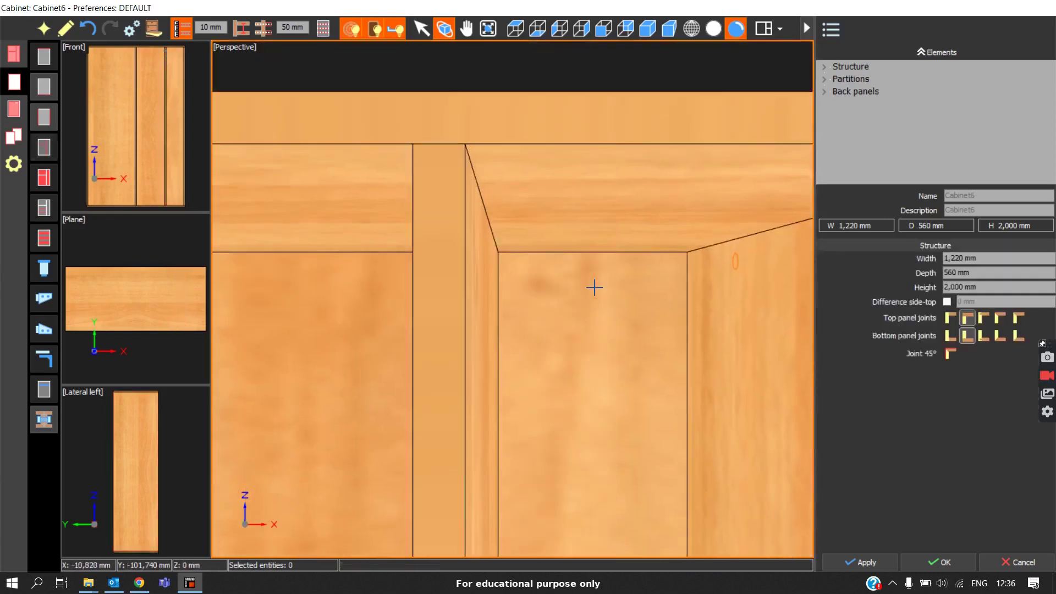
Step: Set the second vertical partition's internal distance from the central partition to 300 mm
click(459, 286)
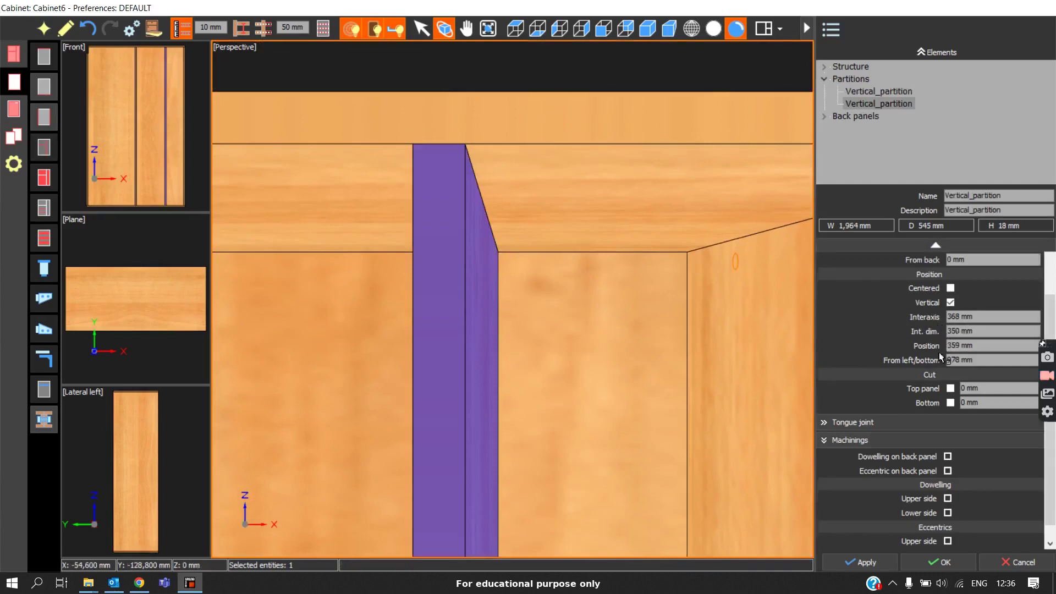
scroll(888, 382, down, 1)
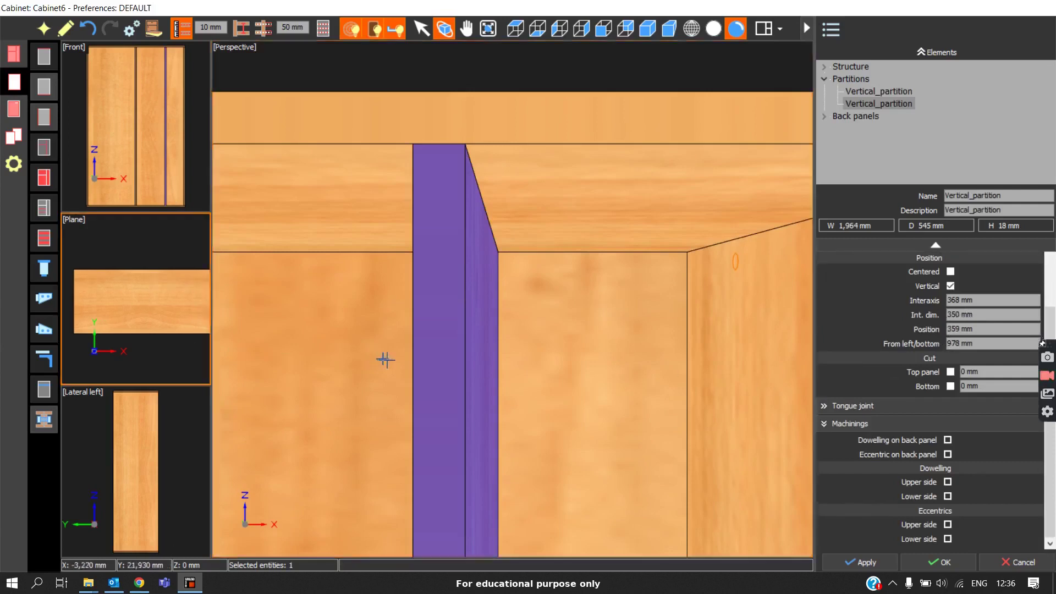
scroll(386, 360, down, 5)
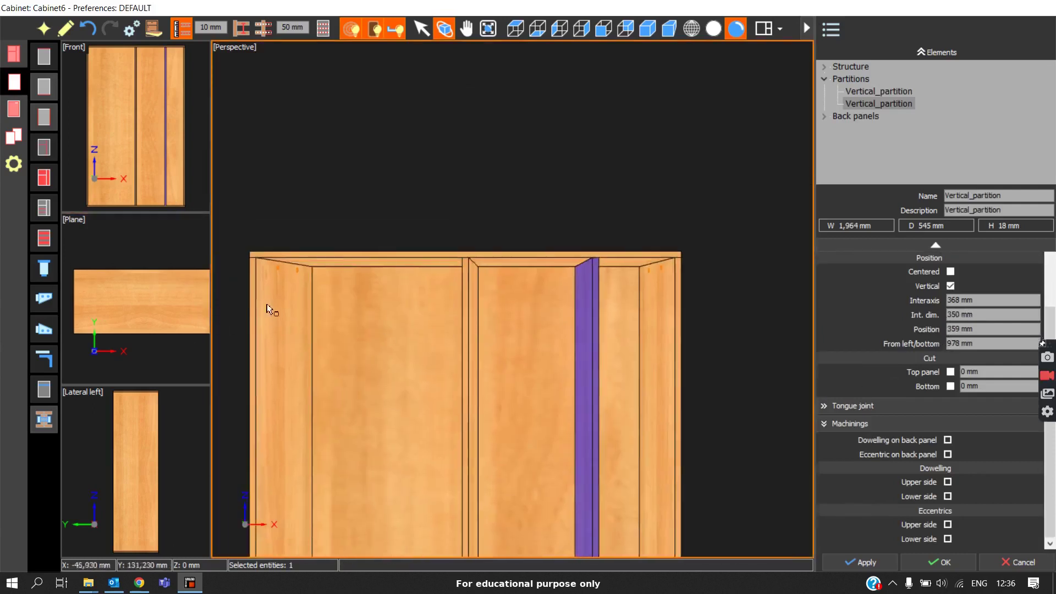
scroll(266, 304, up, 2)
scroll(269, 298, down, 1)
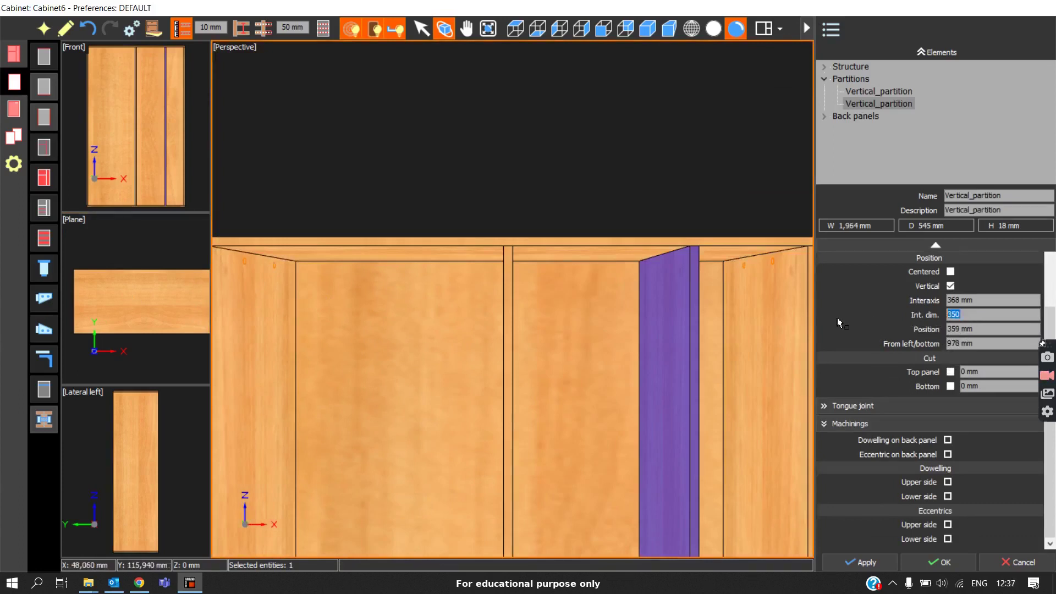
text(300)
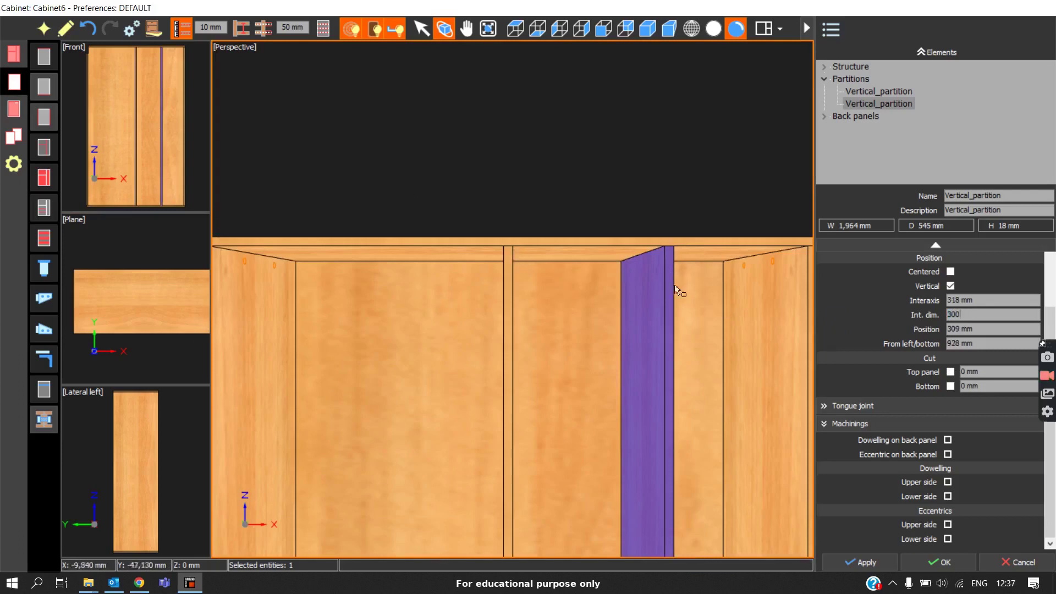
key(Tab)
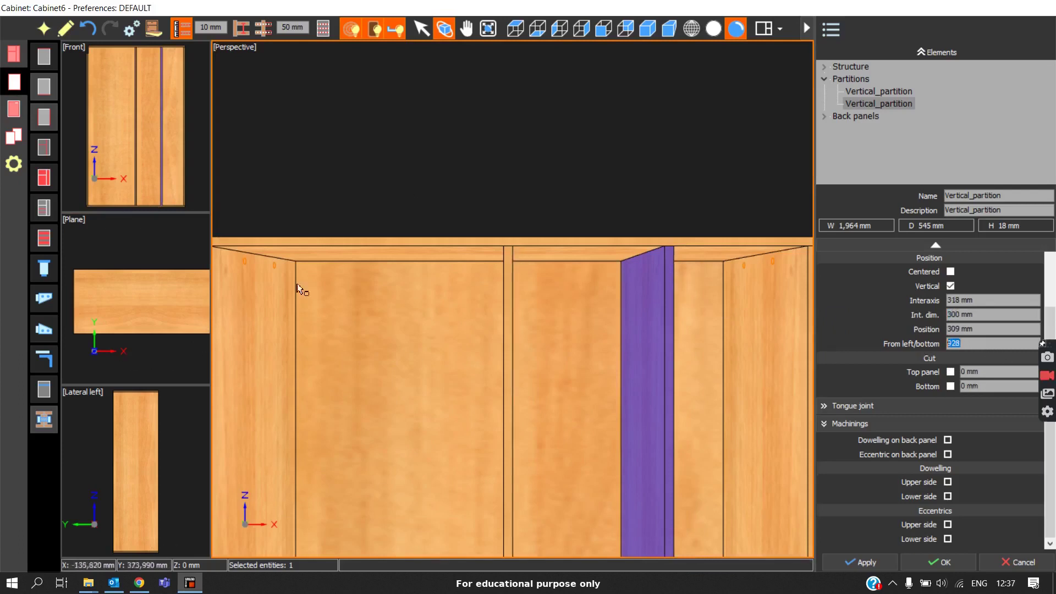
scroll(297, 283, down, 3)
scroll(292, 288, up, 4)
middle_drag(254, 292, 439, 306)
scroll(558, 231, up, 2)
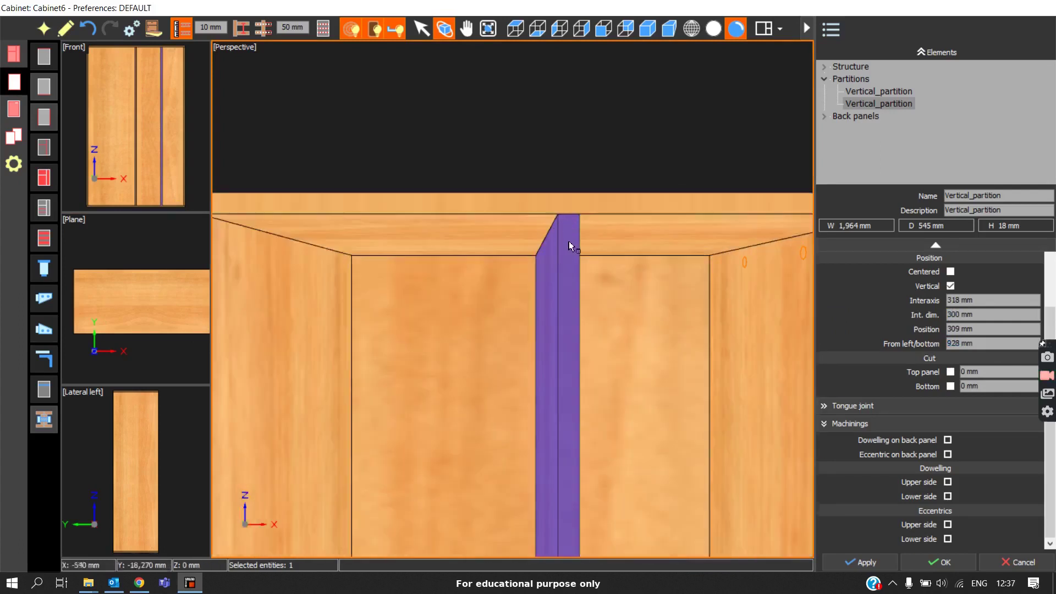
scroll(761, 309, down, 4)
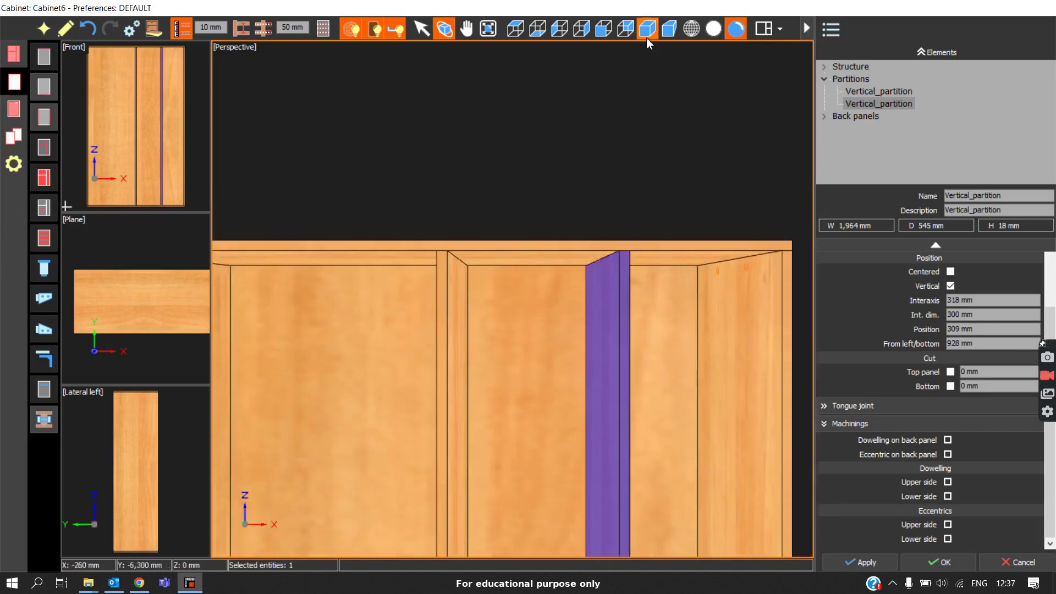
Step: In the left axonometric view, make the central vertical partition cut through the top and bottom panels and apply the change
click(647, 28)
click(609, 286)
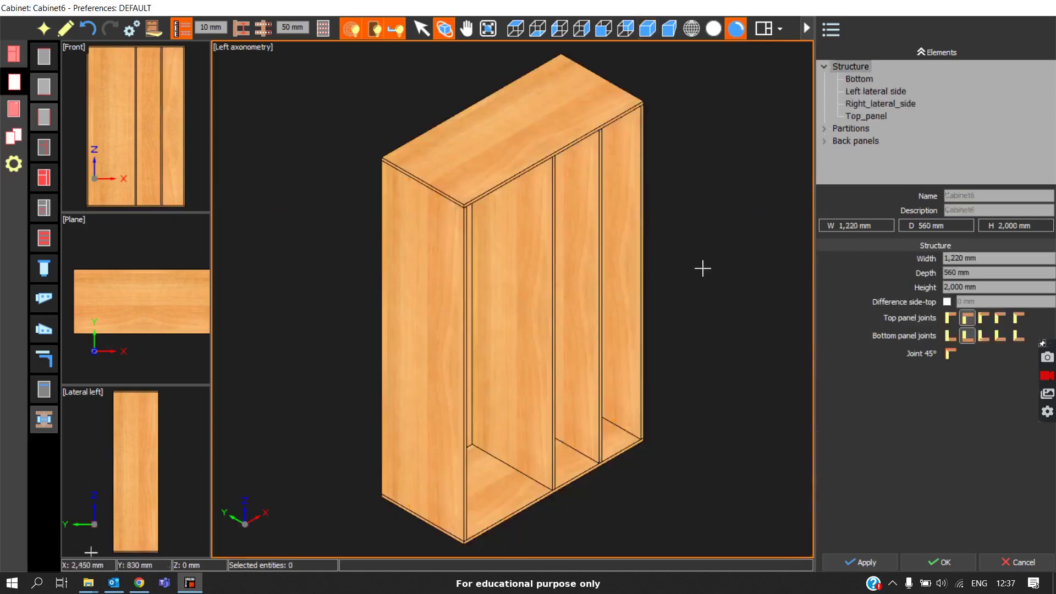
click(545, 294)
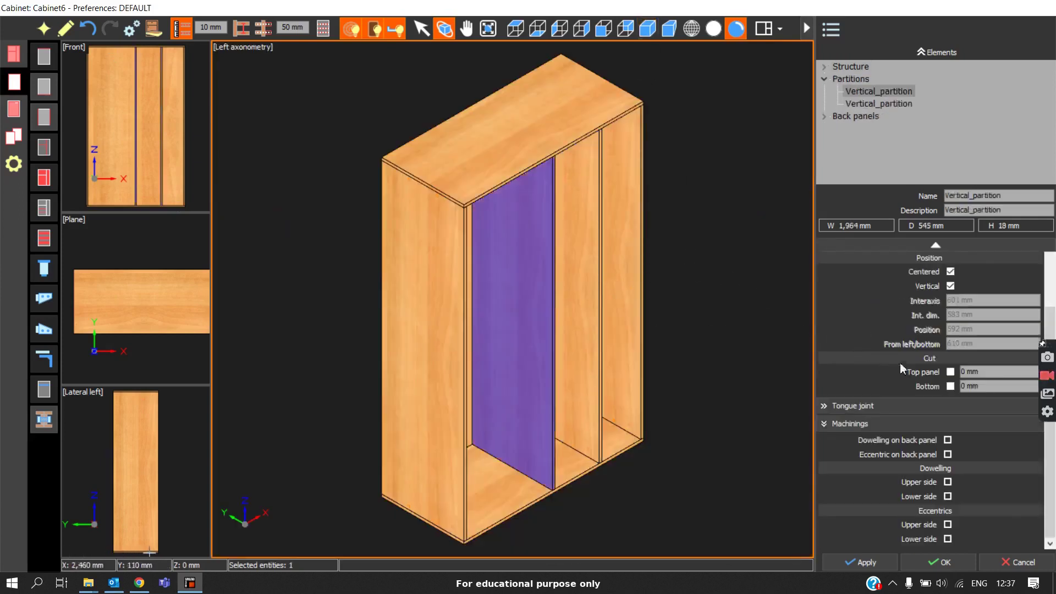
click(950, 371)
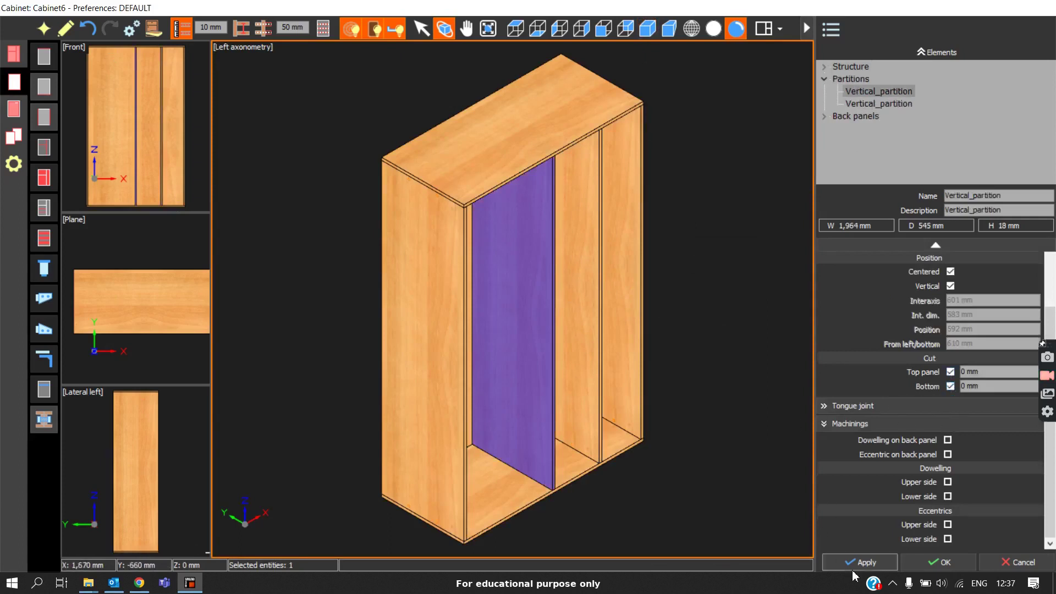
scroll(510, 175, up, 3)
middle_drag(520, 139, 454, 202)
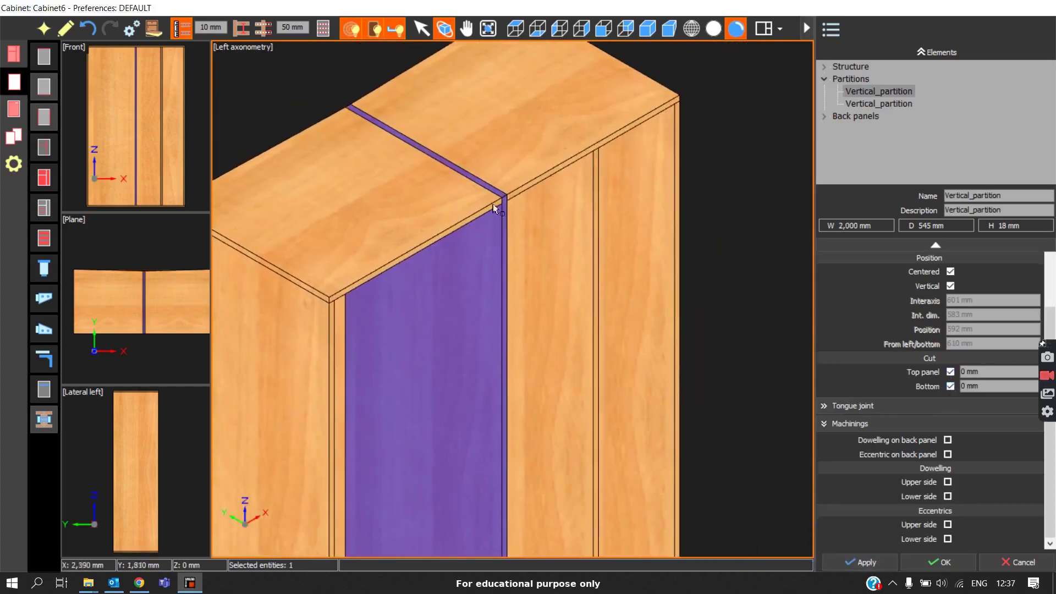
scroll(490, 310, down, 2)
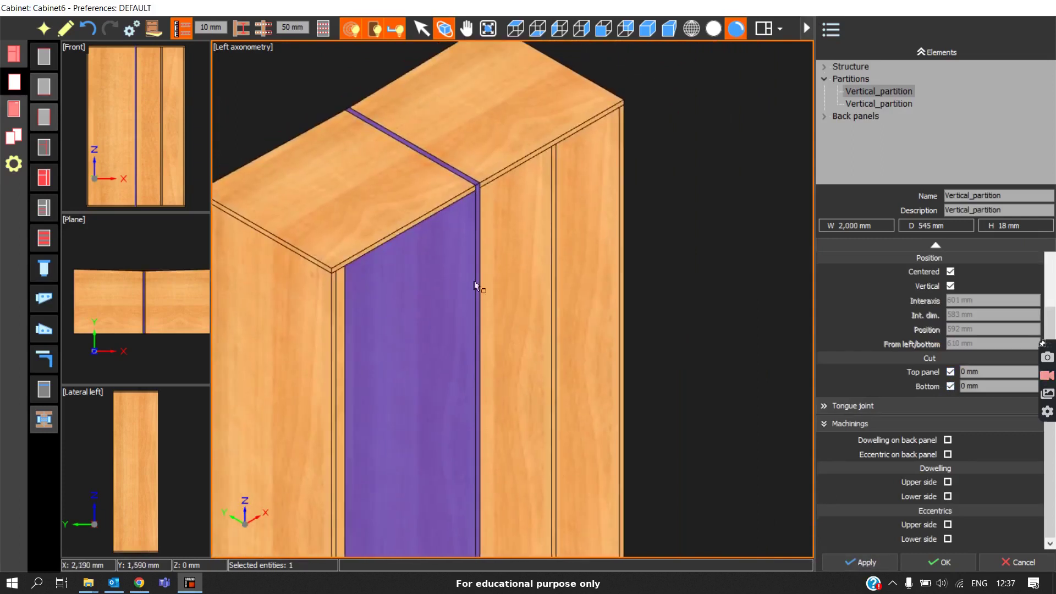
Step: Examine how the central partition cuts through the top and bottom panels, first shaded and then in wireframe display
scroll(473, 206, down, 3)
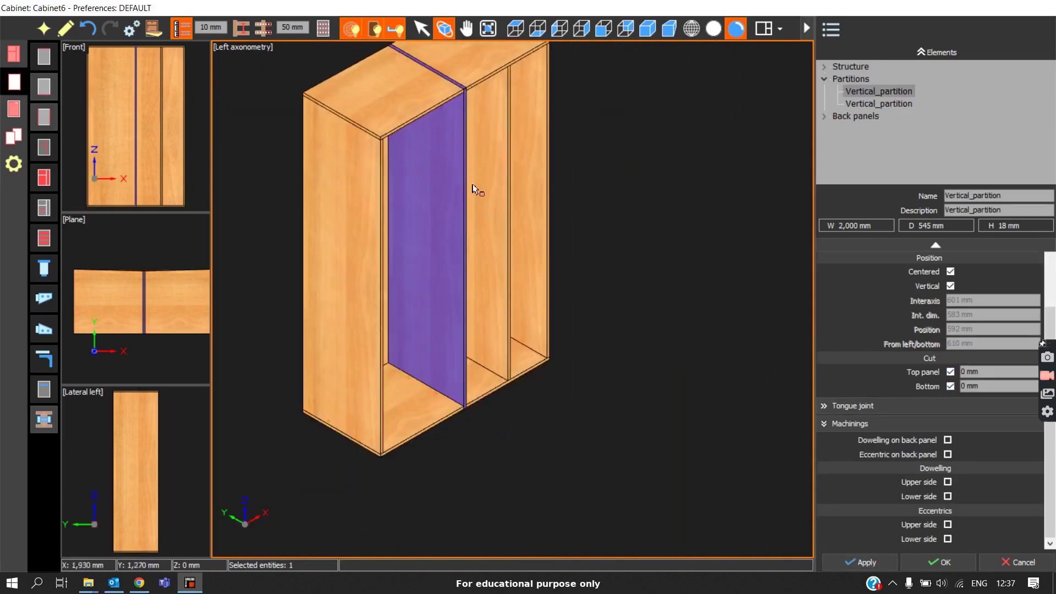
scroll(472, 219, up, 5)
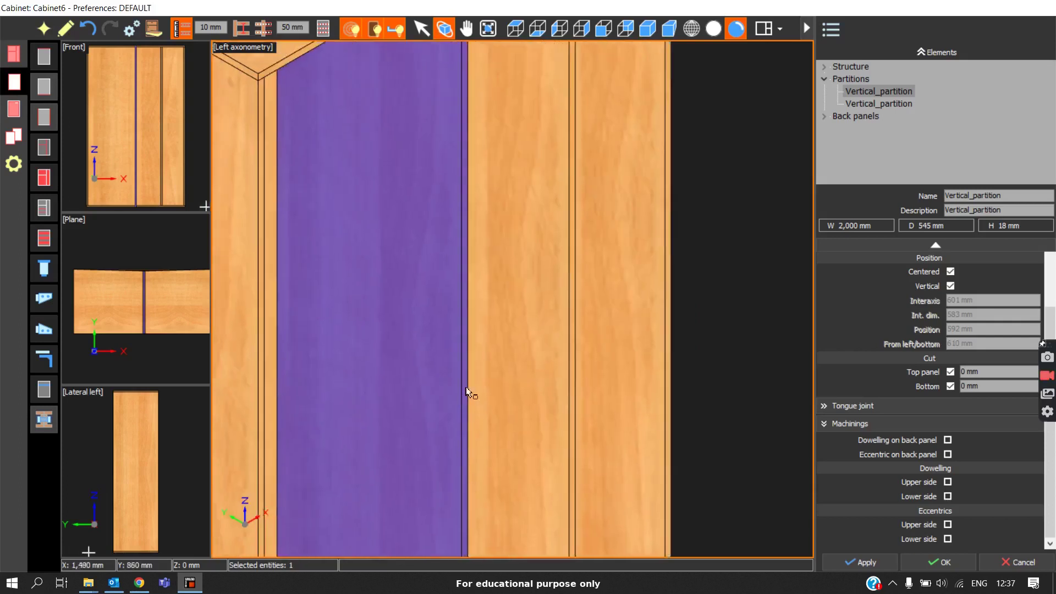
scroll(466, 387, down, 1)
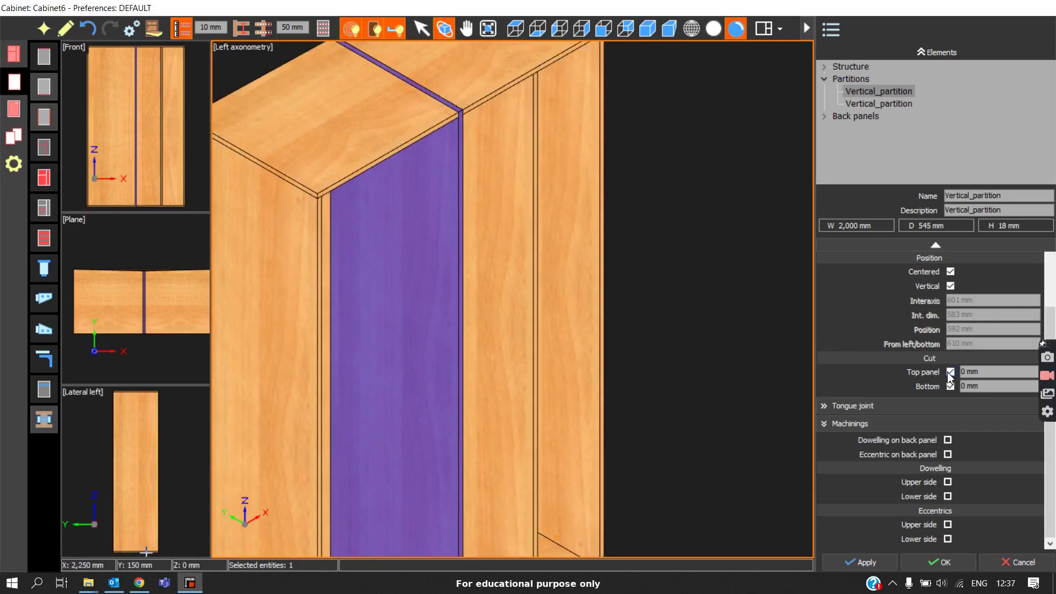
key(w)
scroll(400, 312, down, 2)
scroll(435, 275, up, 2)
scroll(466, 242, down, 2)
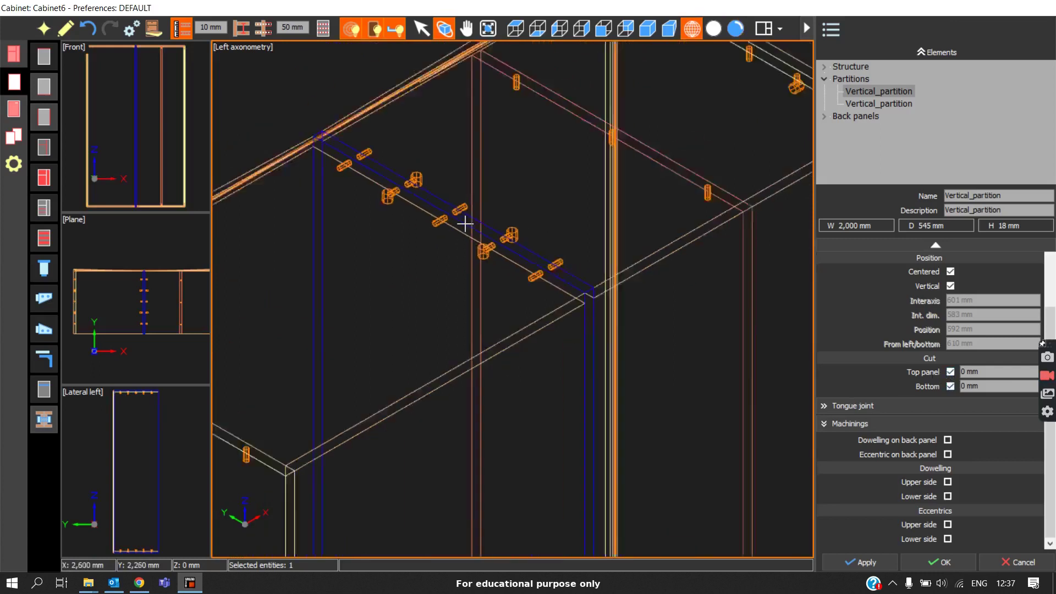
Step: Undo the central partition's cut through the top and bottom panels and inspect the uncut partition's top joint in wireframe
click(95, 34)
click(572, 322)
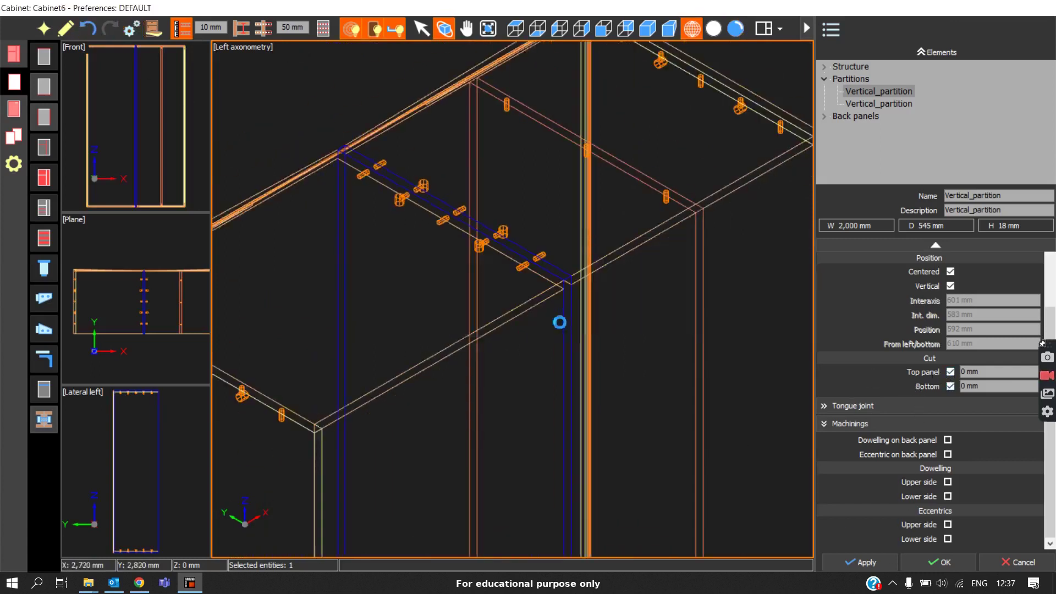
scroll(470, 210, up, 4)
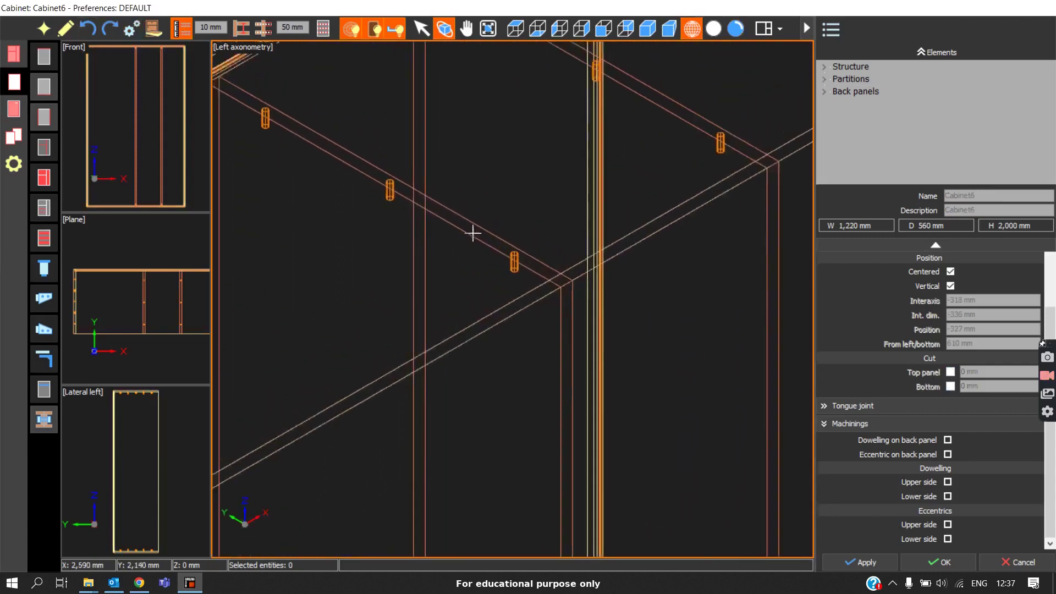
scroll(308, 167, down, 3)
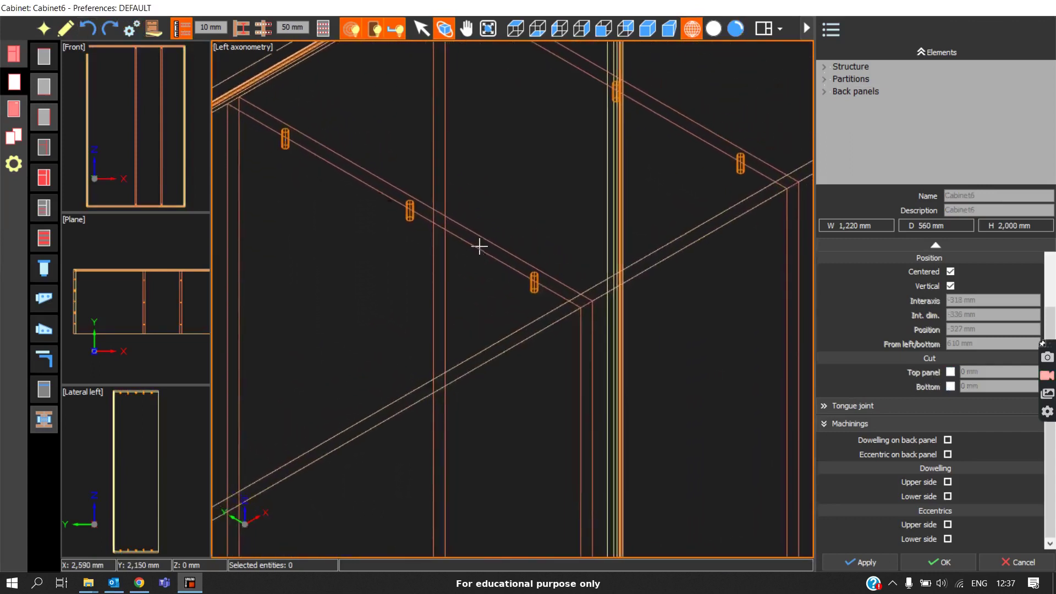
scroll(495, 258, down, 2)
scroll(538, 295, up, 3)
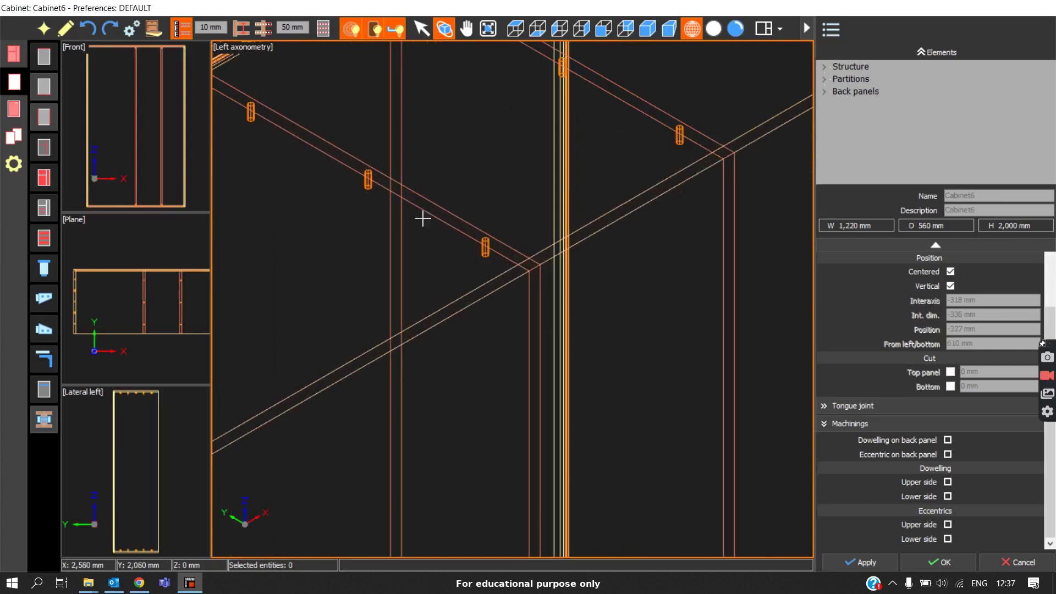
scroll(578, 224, down, 2)
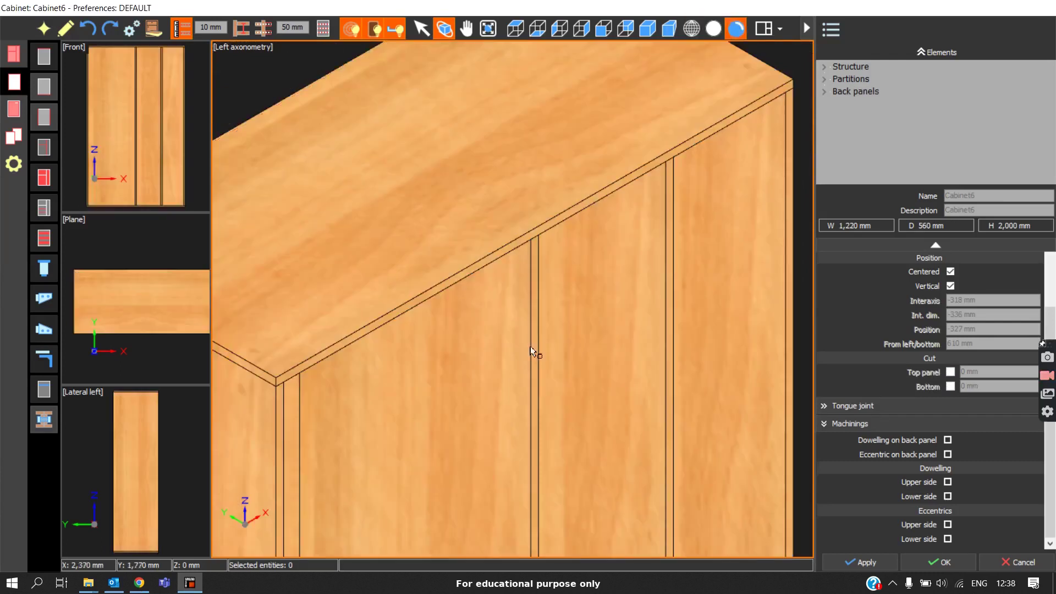
Step: Enable the top panel and bottom cuts for the central vertical partition again, apply them and inspect the front top corner
click(535, 353)
click(950, 372)
click(950, 386)
click(862, 562)
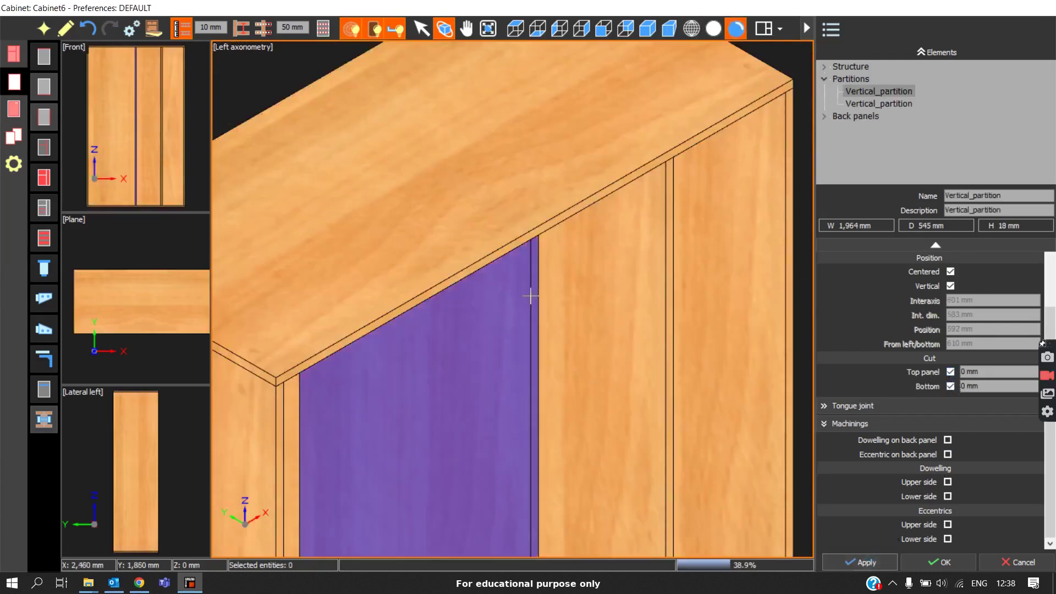
scroll(495, 280, up, 3)
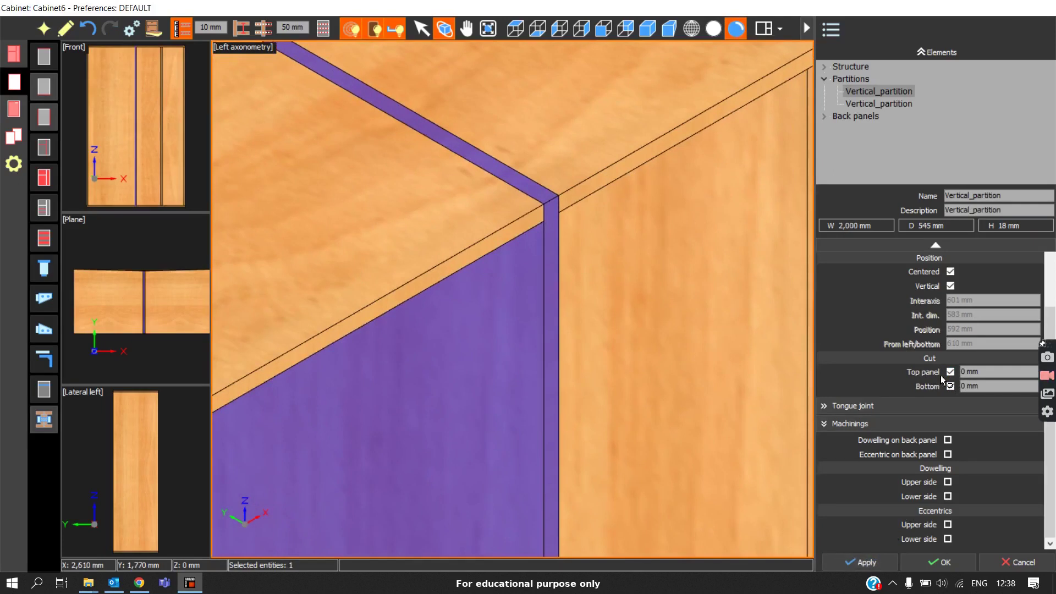
scroll(493, 252, down, 3)
scroll(514, 279, up, 2)
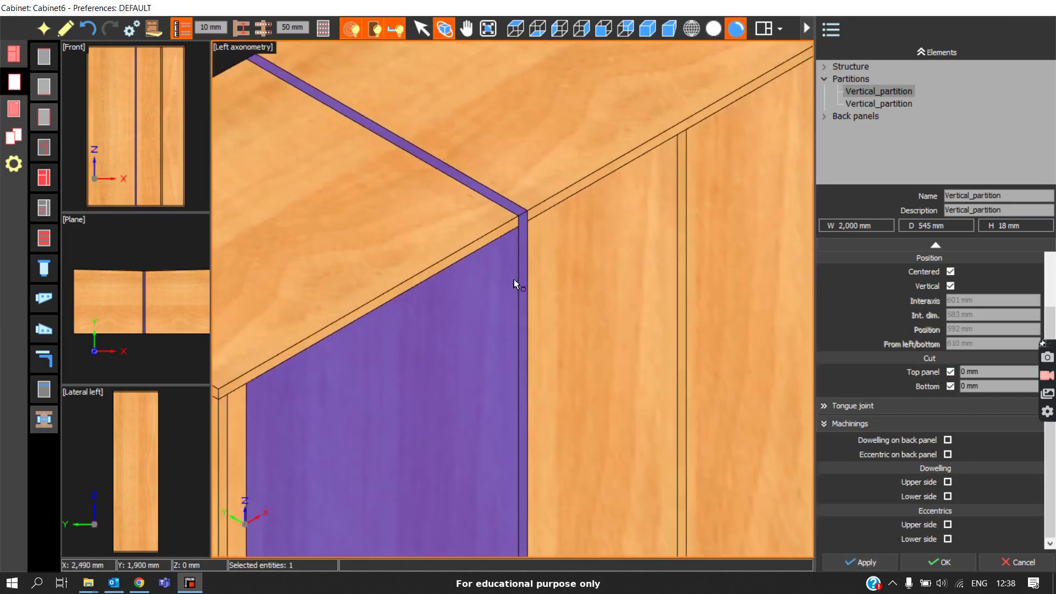
scroll(685, 319, down, 2)
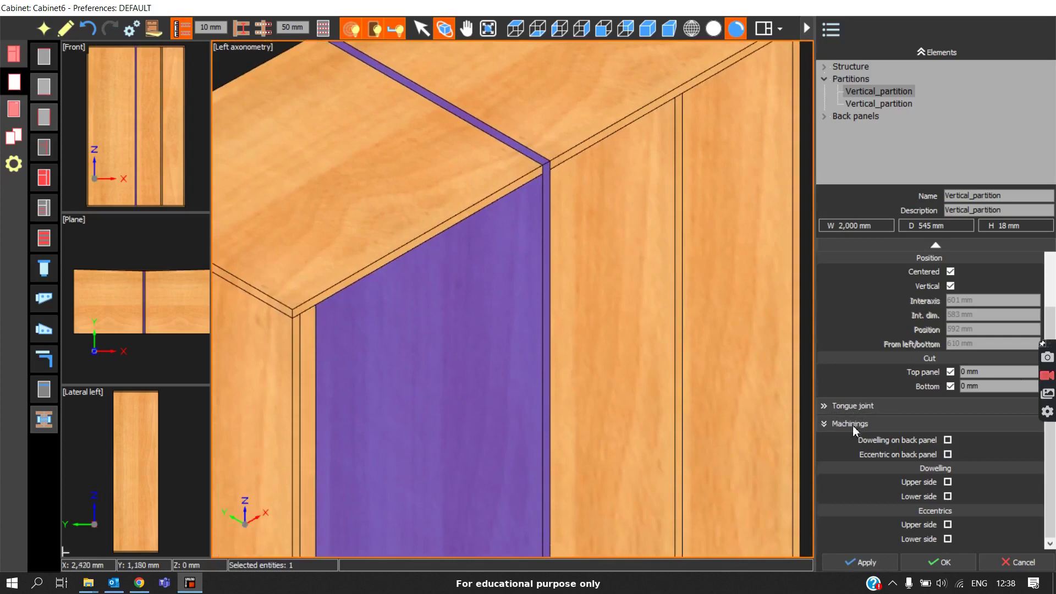
scroll(576, 308, up, 3)
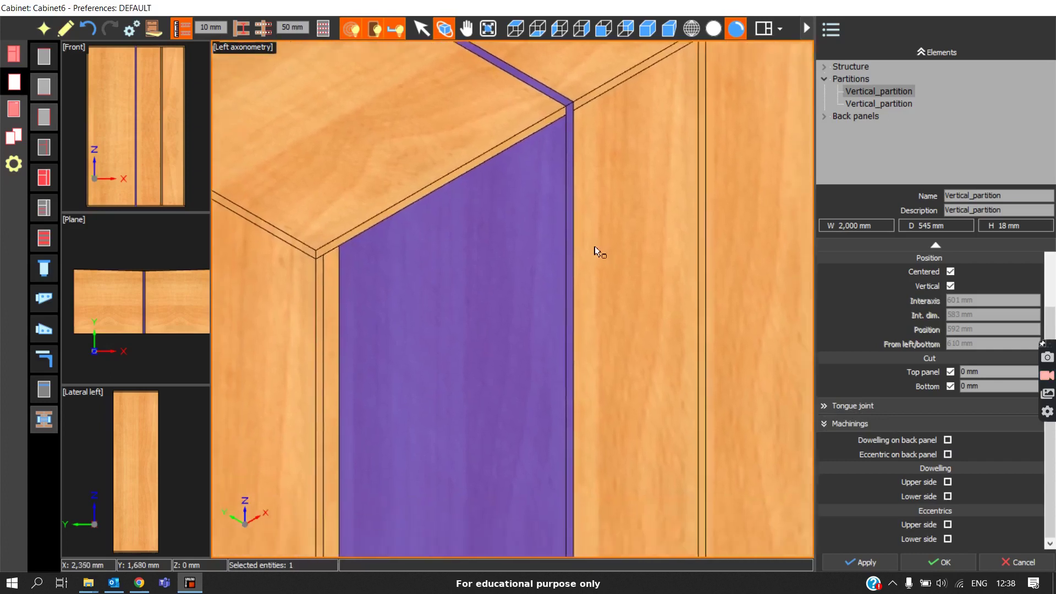
Step: In wireframe display, enable the central partition's dowelling and eccentrics on the back panel, upper side and lower side, apply, and inspect them
key(w)
scroll(453, 220, down, 6)
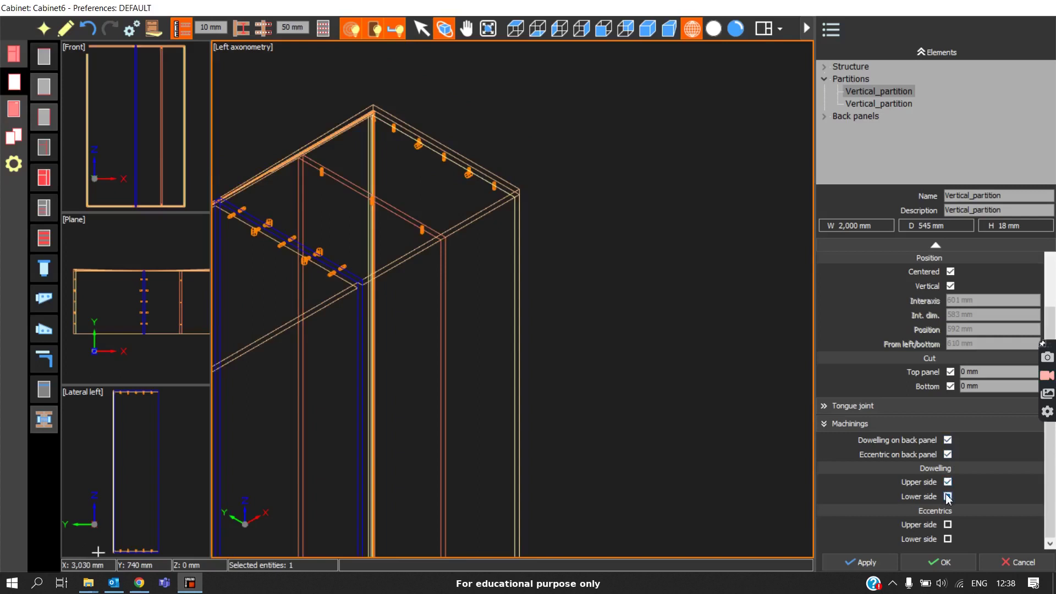
click(948, 539)
click(860, 562)
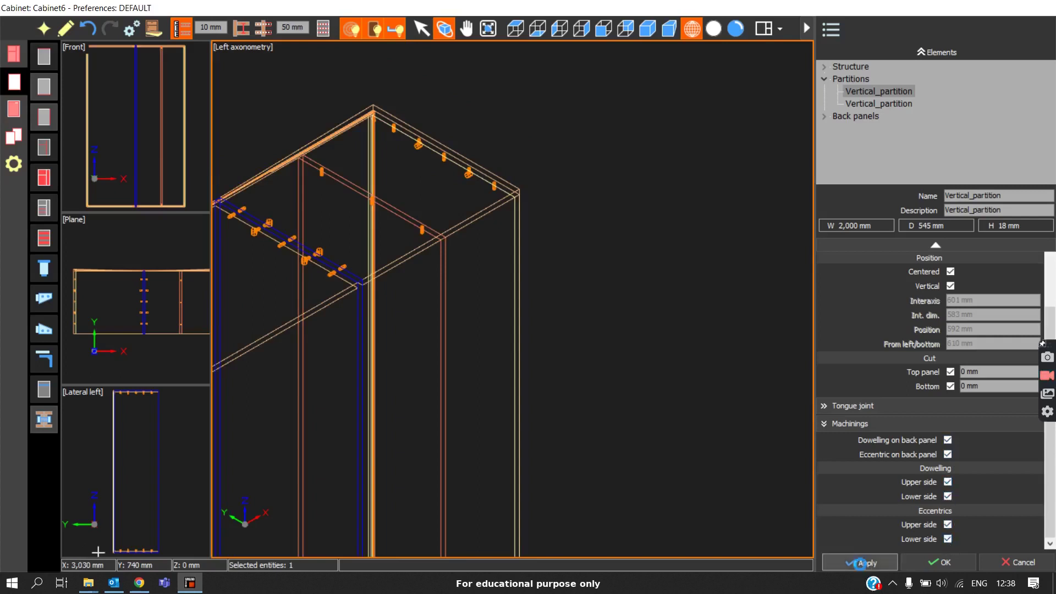
scroll(332, 290, up, 6)
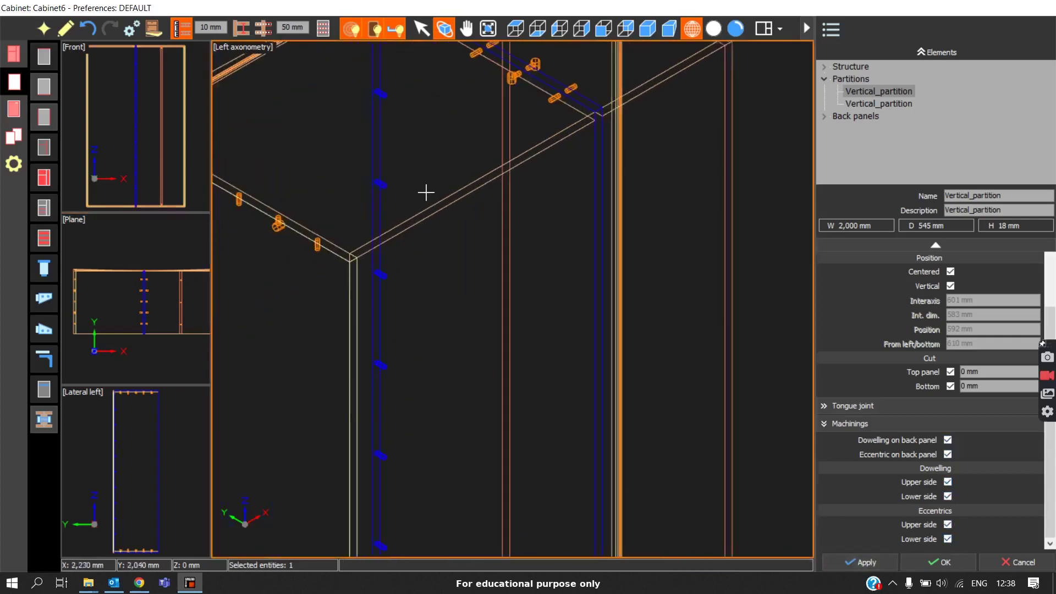
scroll(371, 226, down, 3)
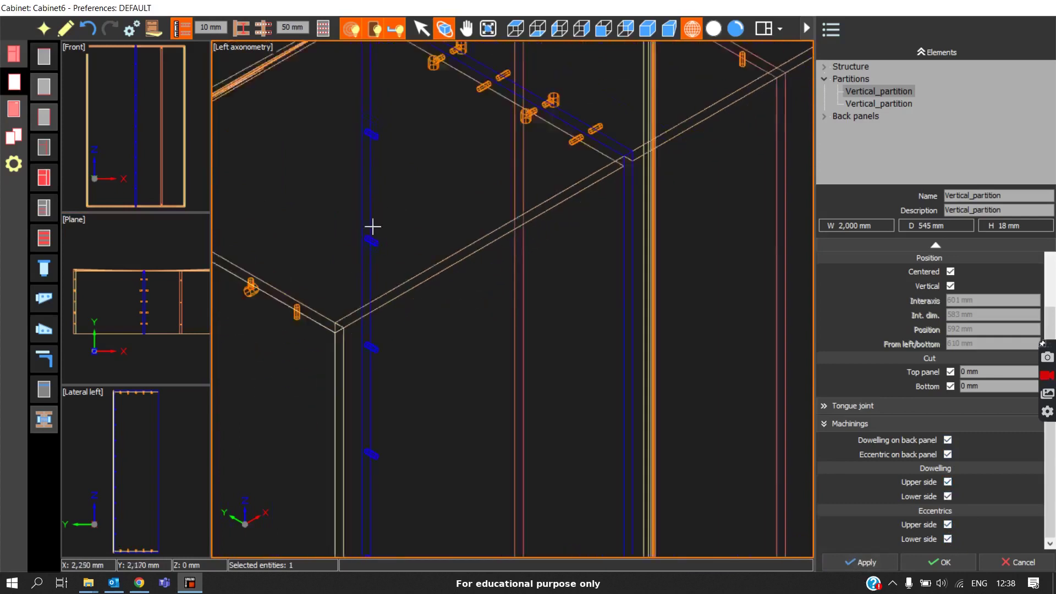
middle_drag(363, 294, 325, 139)
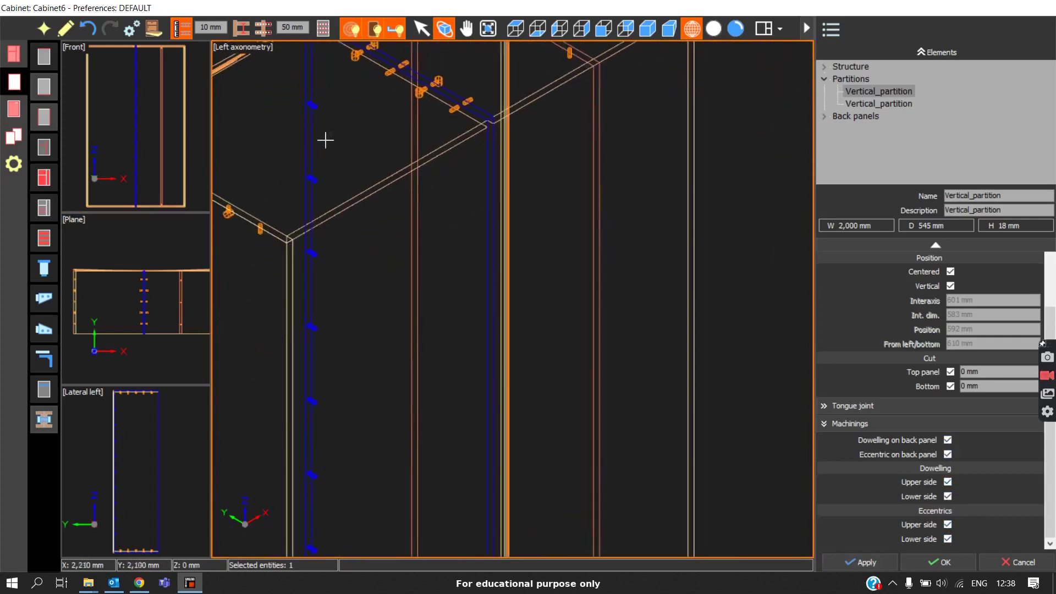
middle_drag(319, 275, 281, 223)
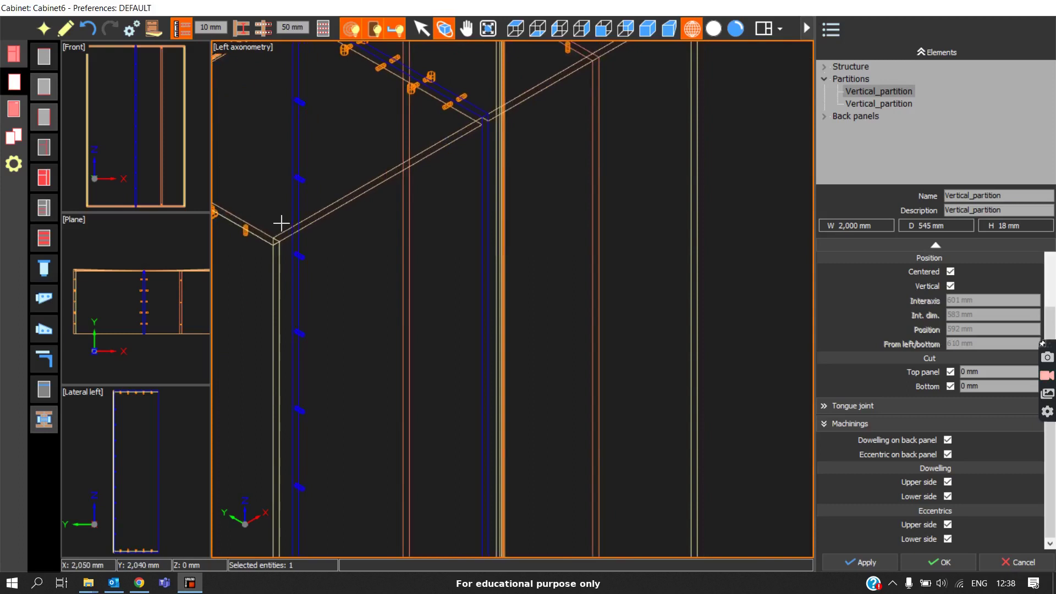
Step: Turn off all dowelling and eccentric machinings on the central partition's back panel, upper side and lower side, and apply
click(947, 442)
click(948, 482)
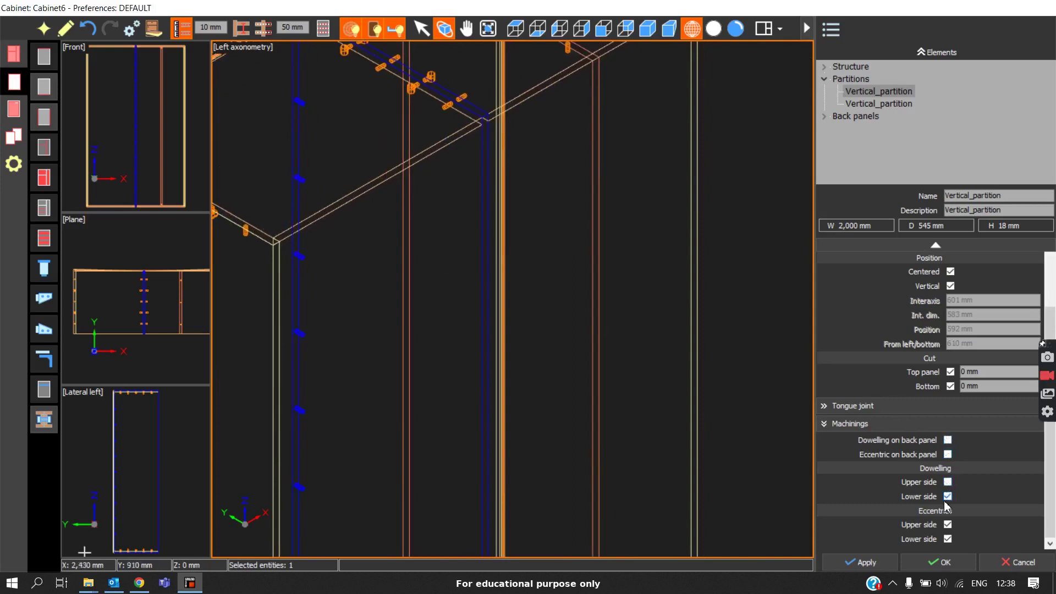
click(948, 525)
click(948, 539)
scroll(417, 269, down, 4)
scroll(507, 358, up, 4)
middle_drag(436, 245, 450, 229)
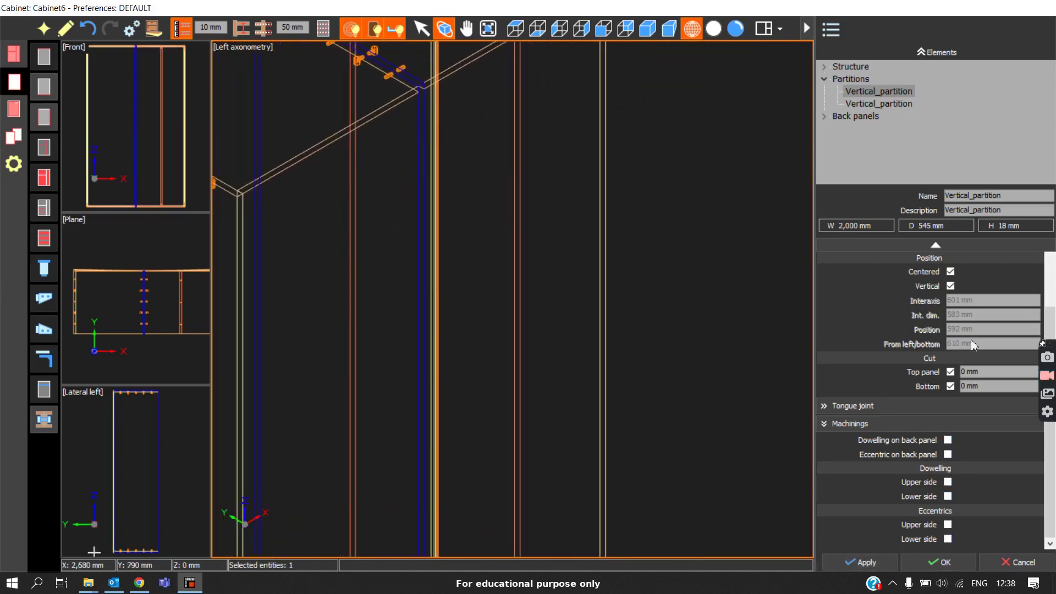